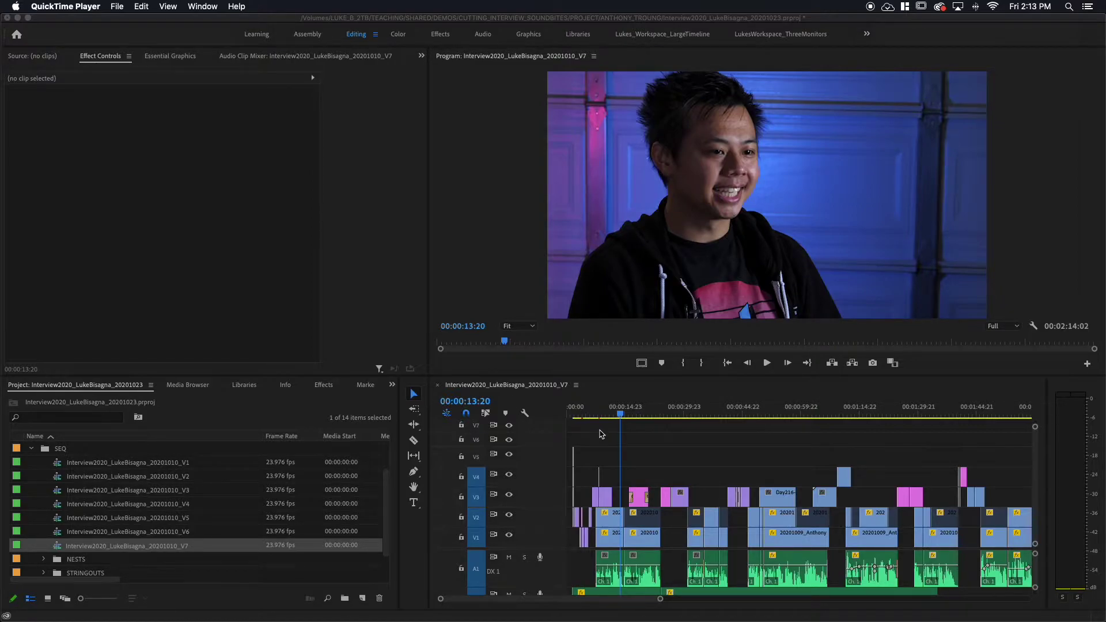
# Jump to 00:00:18:14 to view the finished name / B-BOY | BREAKDANCER lower third.
pyautogui.click(622, 412)
pyautogui.click(638, 412)
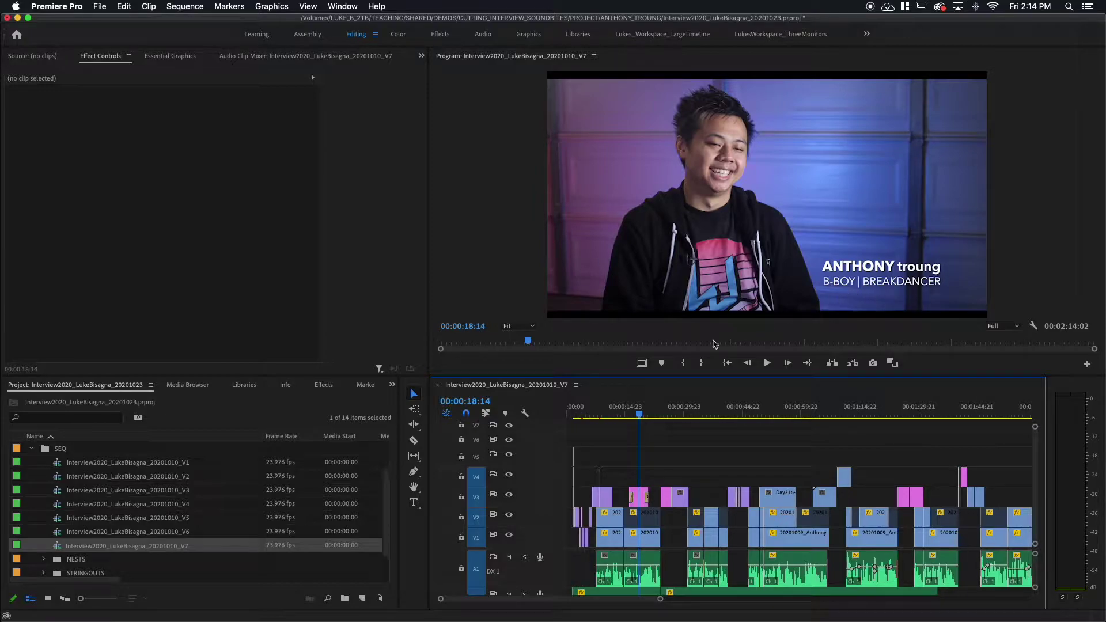
# Delete the old lower-third graphic from V3 and scrub back to about 00:00:18:03.
pyautogui.click(639, 504)
pyautogui.press('Delete')
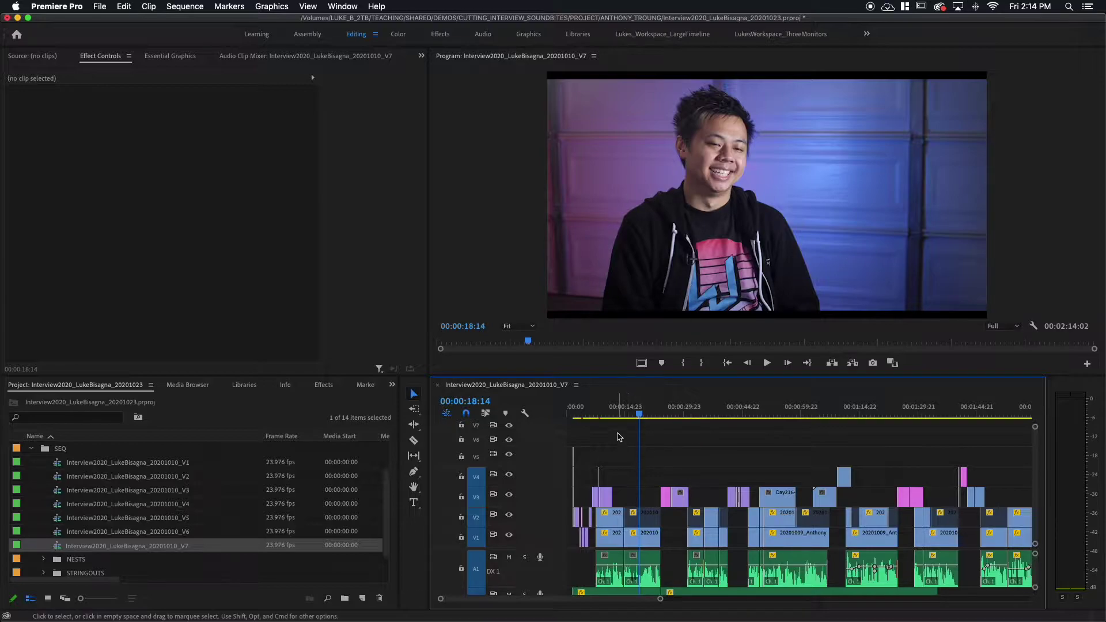
pyautogui.click(619, 414)
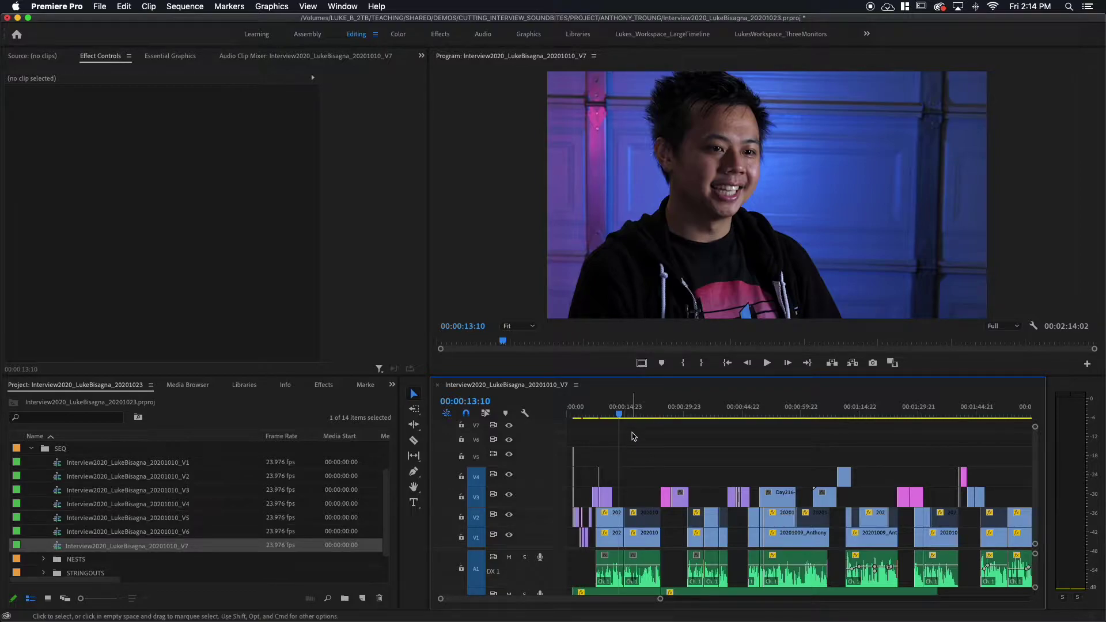
pyautogui.click(637, 414)
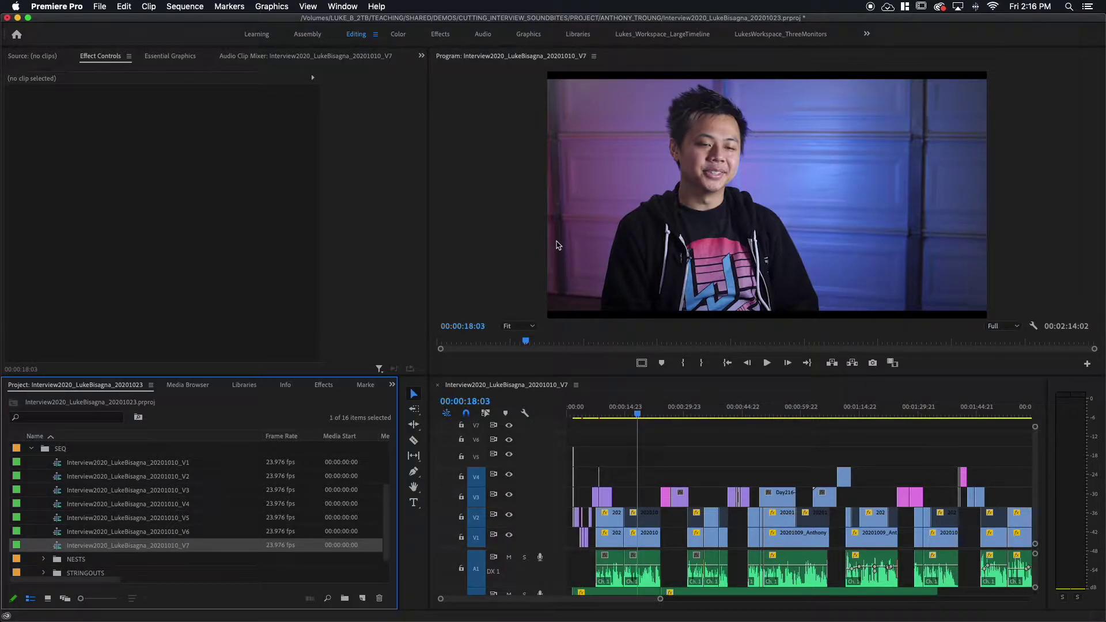
# Set the first V1 interview clip's Scale to 50 and check it at 00:00:17:20.
pyautogui.click(648, 545)
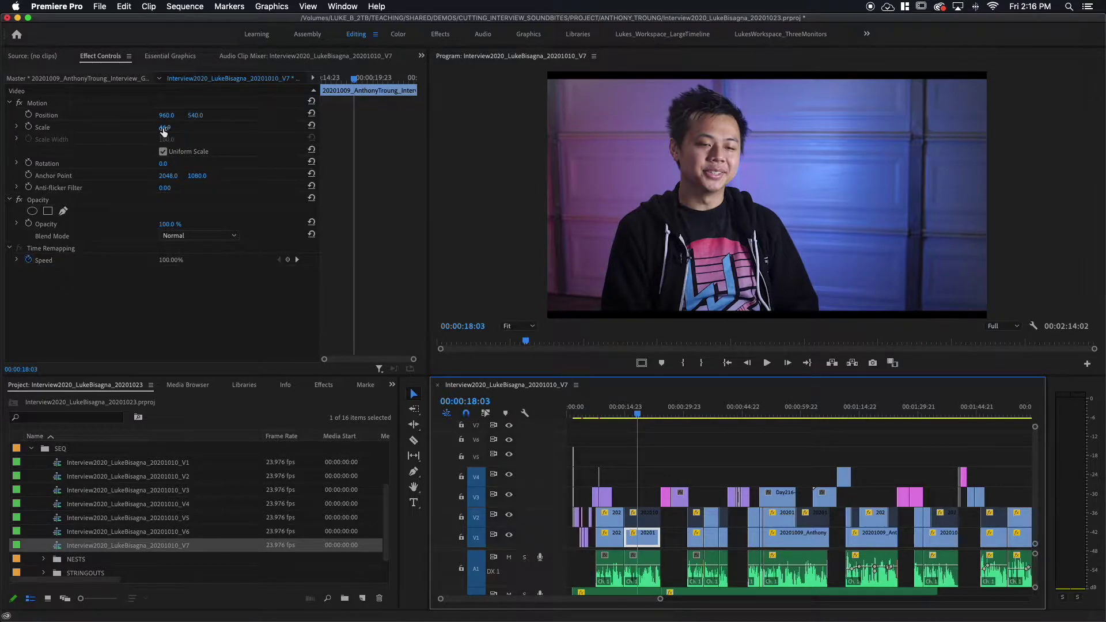
pyautogui.click(164, 128)
pyautogui.write('50')
pyautogui.press('Return')
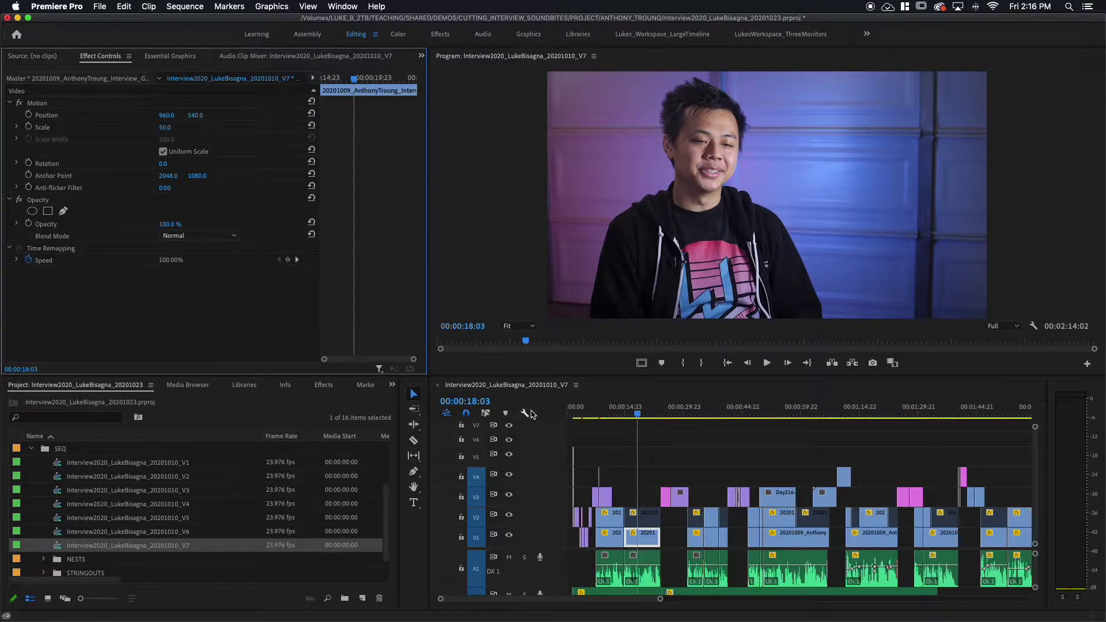
pyautogui.hscroll(2, 639, 410)
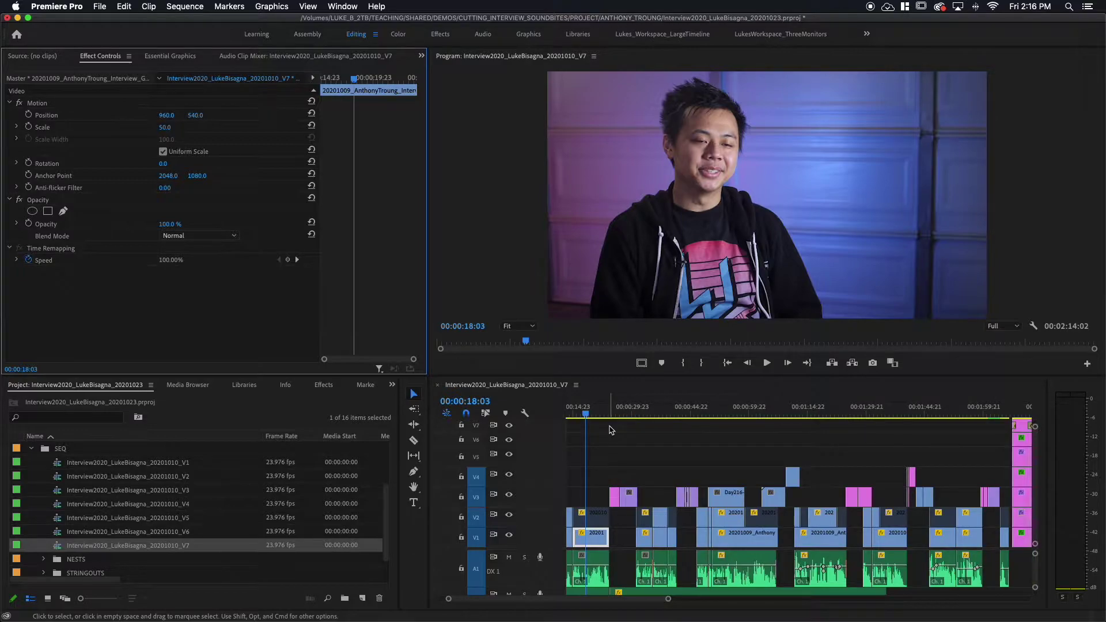
pyautogui.click(642, 409)
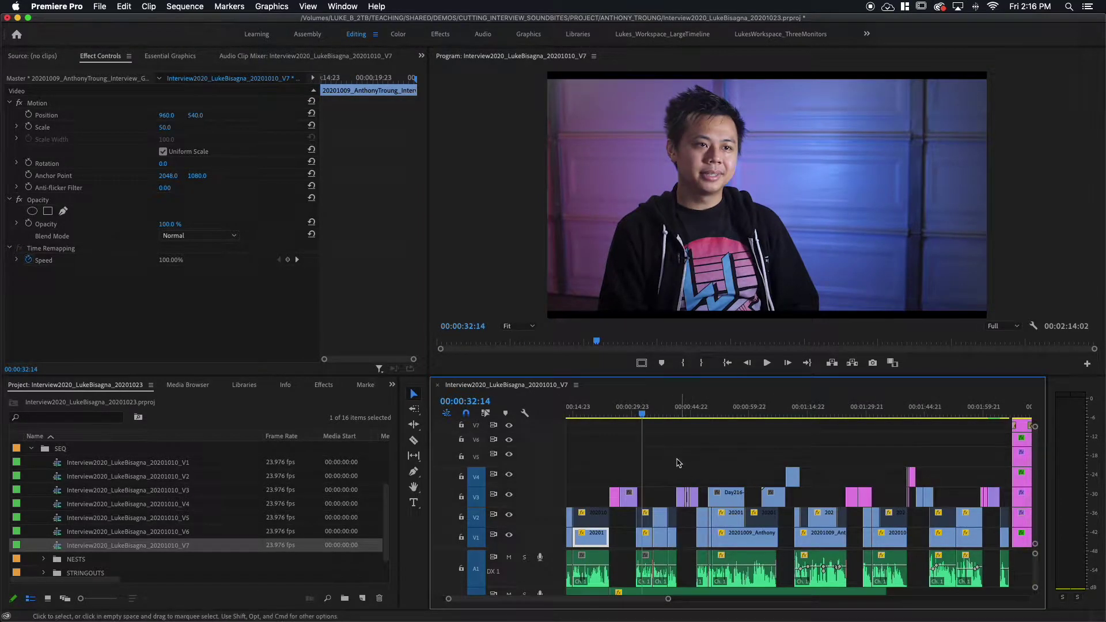
pyautogui.hscroll(-2, 677, 459)
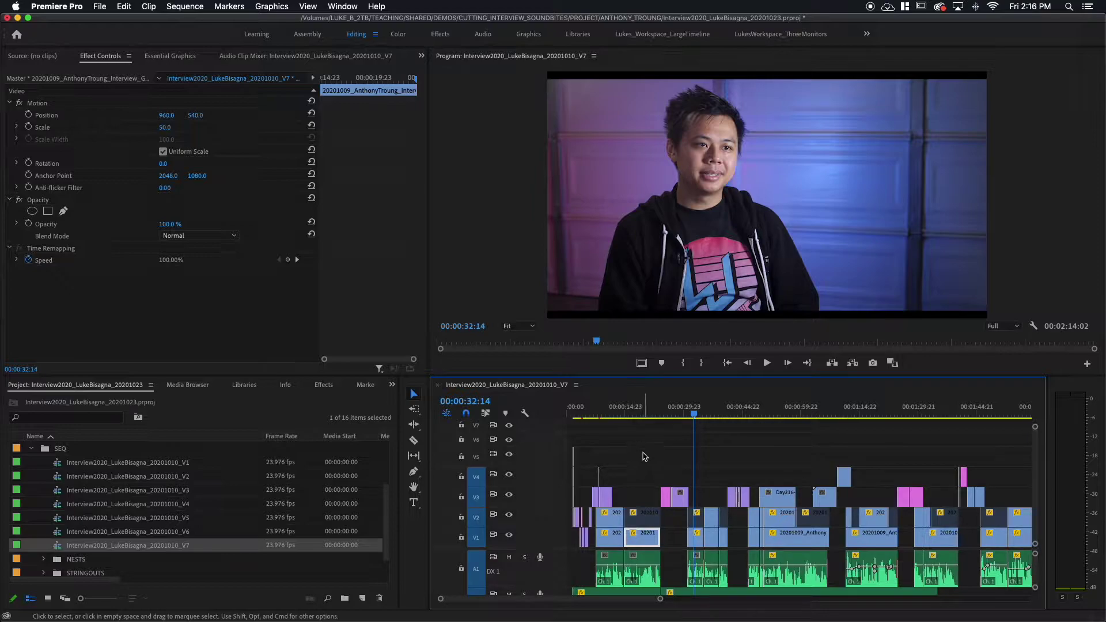
pyautogui.click(635, 410)
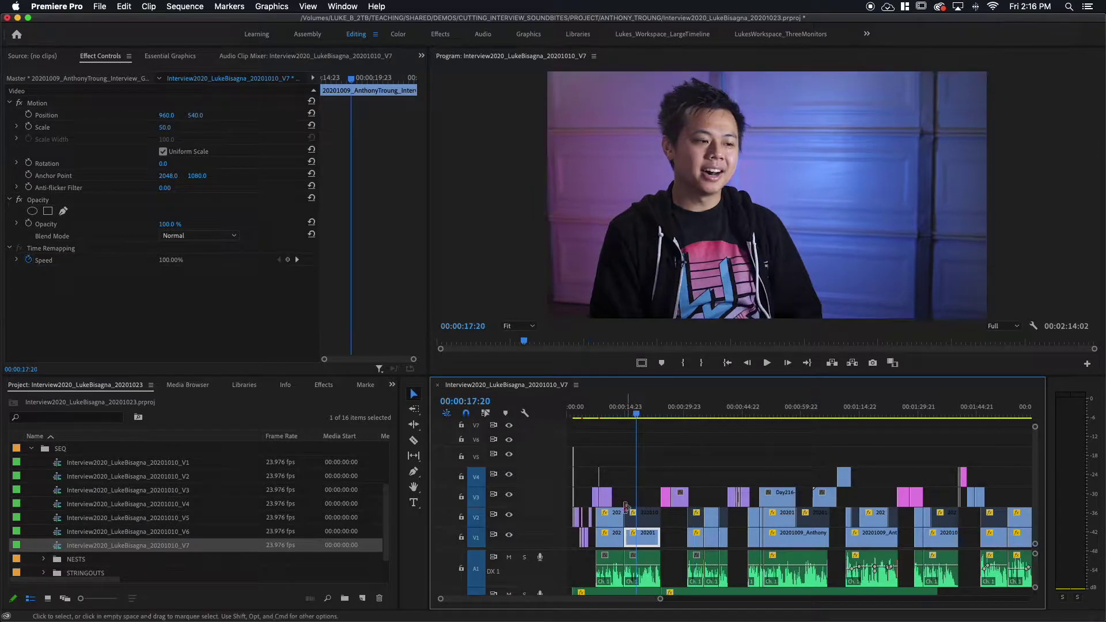
# Copy the rescaled clip and paste its Motion attributes (Scale 50) onto the other V1 interview clips.
pyautogui.rightClick(647, 543)
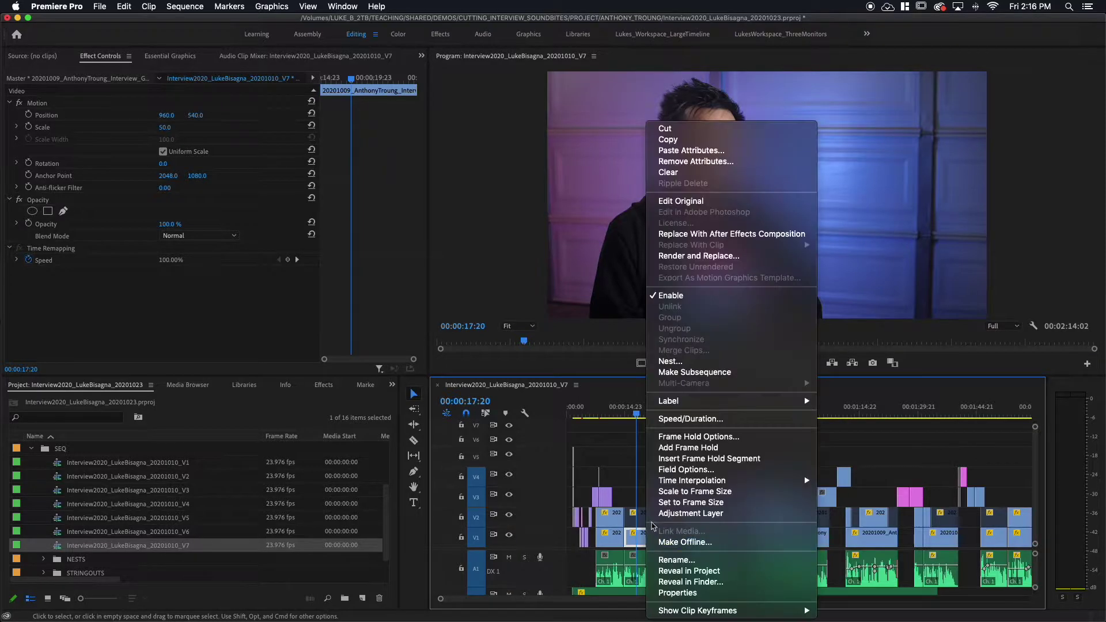
pyautogui.click(667, 139)
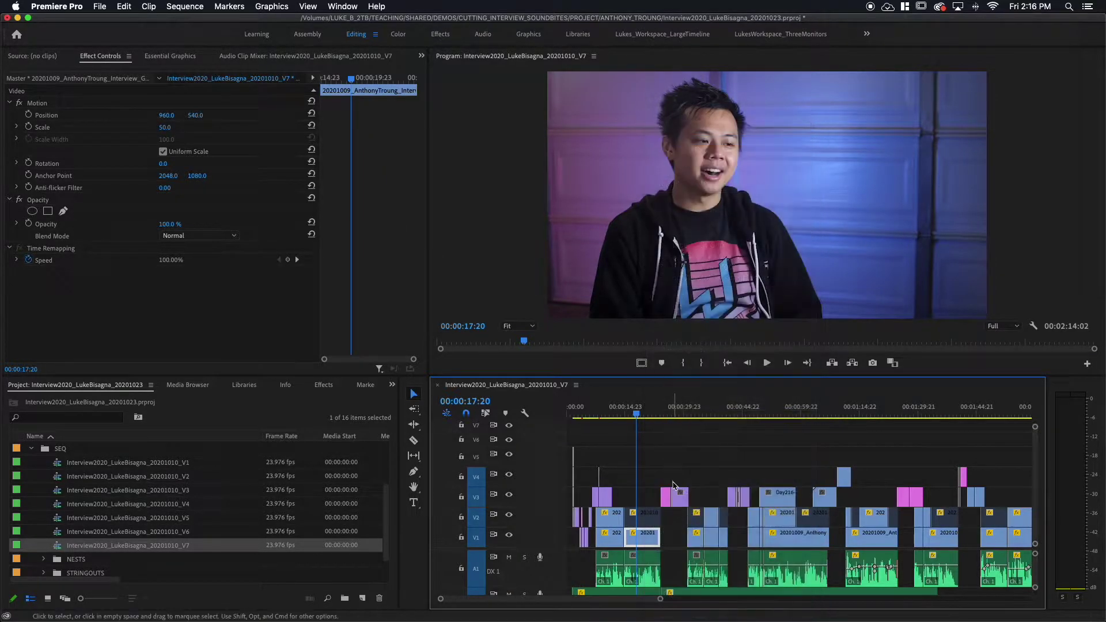
pyautogui.press('-')
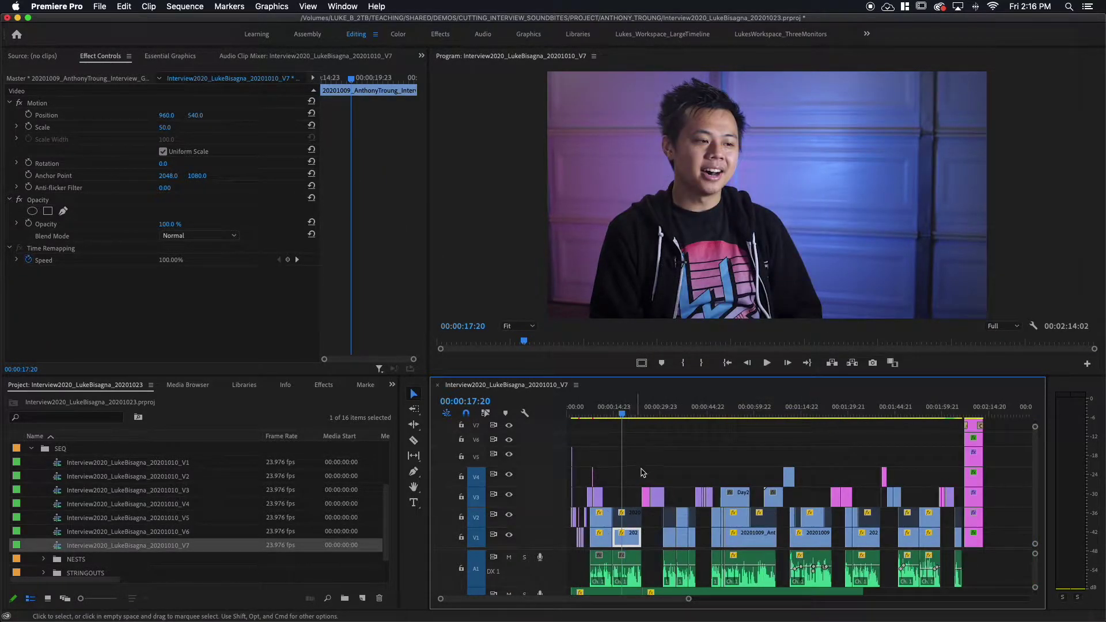
pyautogui.rightClick(652, 543)
pyautogui.moveTo(651, 543); pyautogui.dragTo(976, 538)
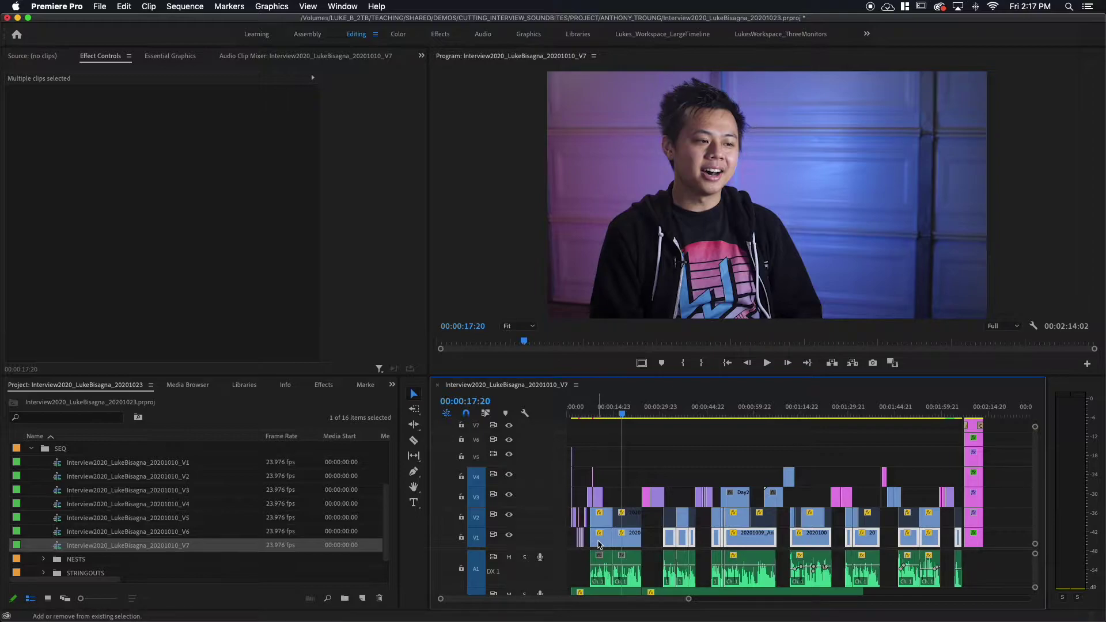
pyautogui.keyDown('shift'); pyautogui.click(598, 544); pyautogui.keyUp('shift')
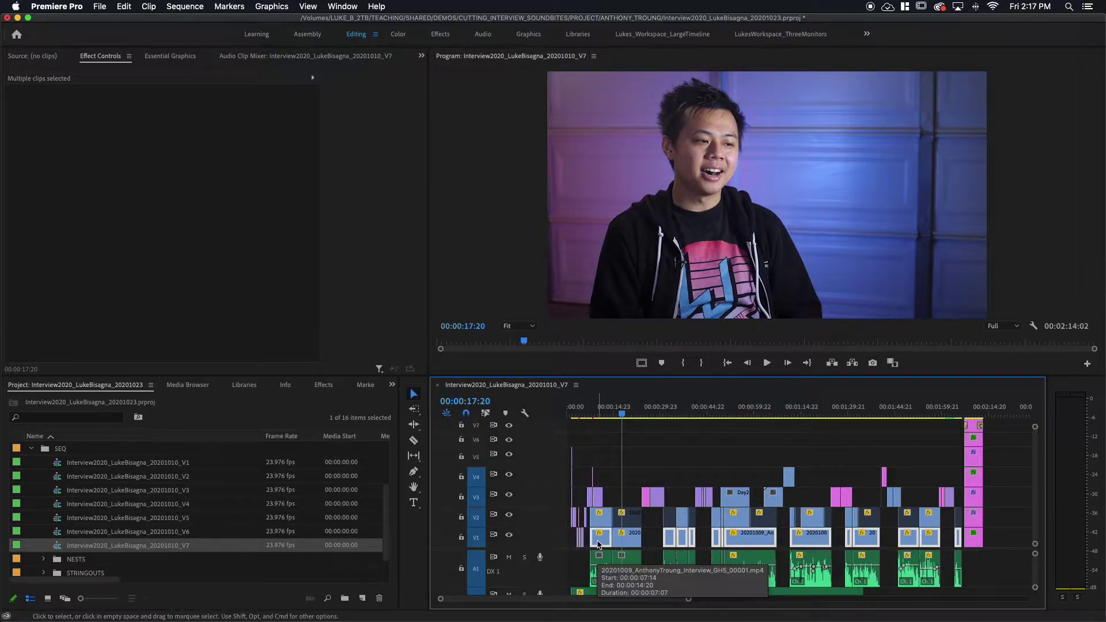
pyautogui.rightClick(599, 544)
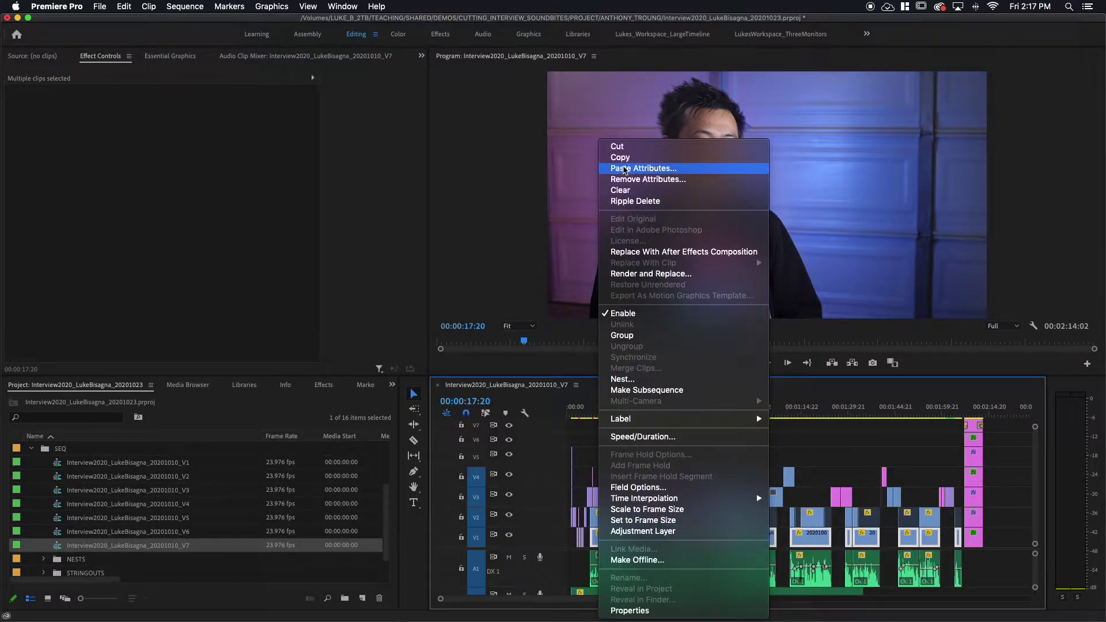
pyautogui.click(624, 168)
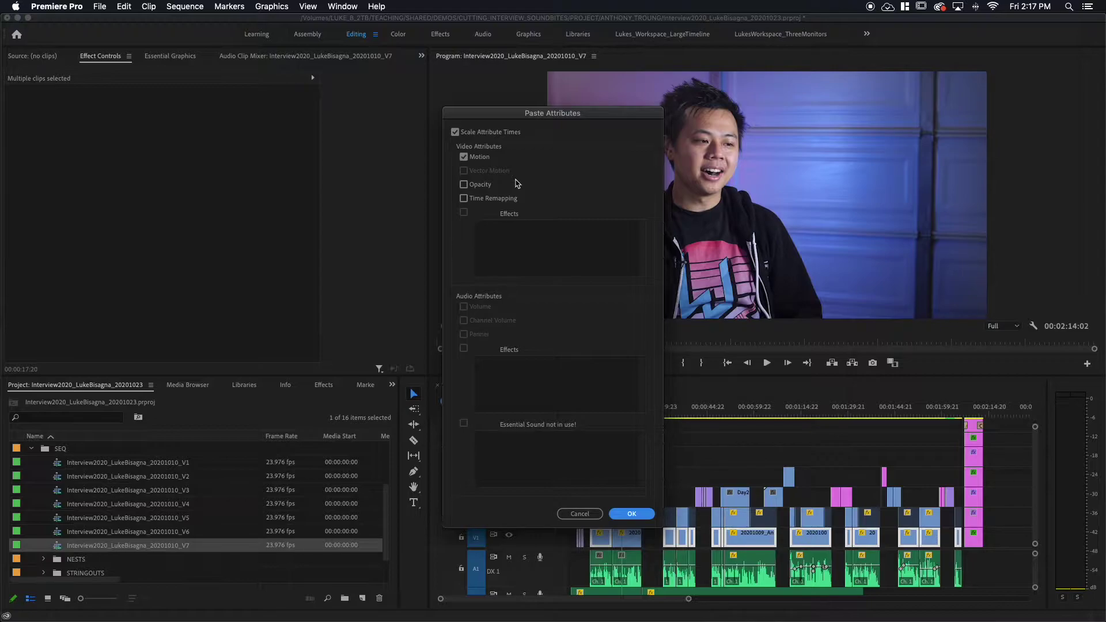
pyautogui.click(630, 513)
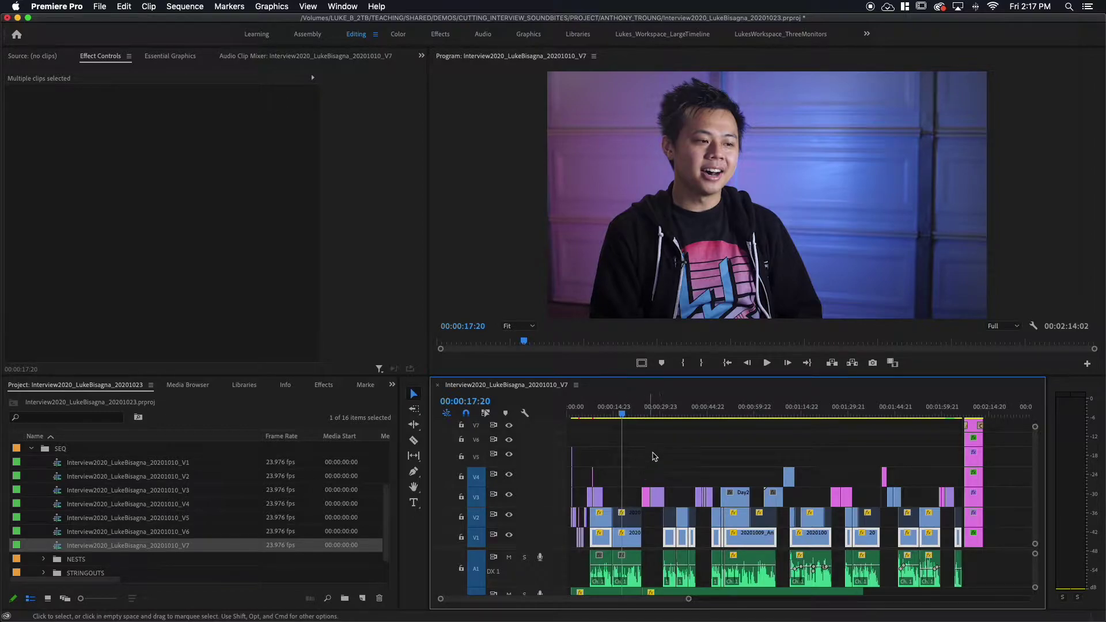
# Check the rescaled clips at 00:00:31:20 and 00:00:40:02, deselect, and park at 00:00:18:01.
pyautogui.click(666, 416)
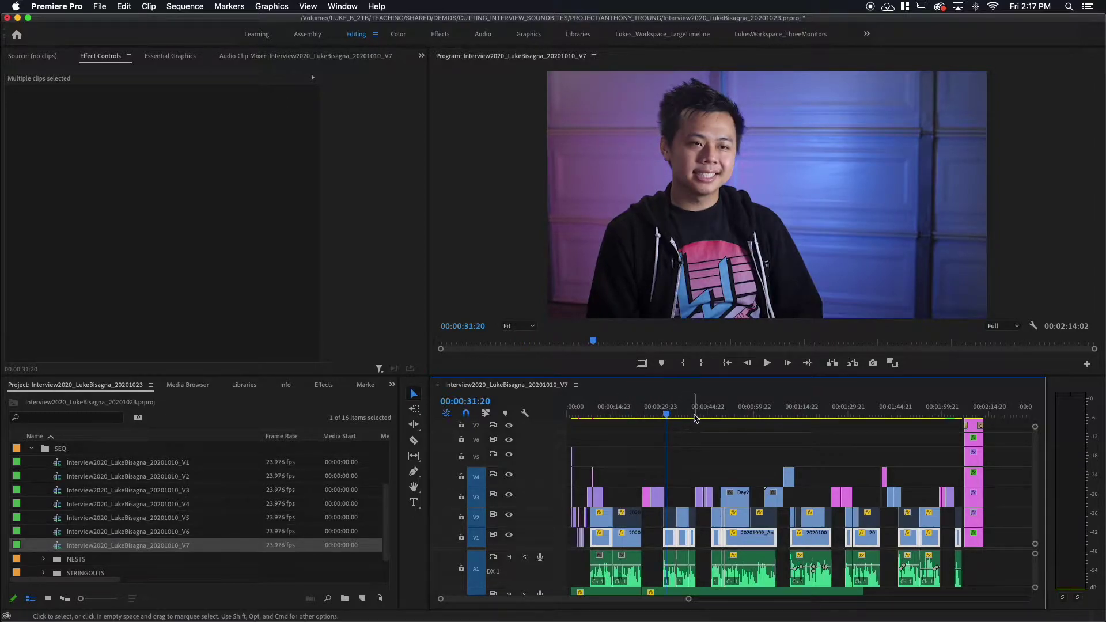
pyautogui.click(693, 415)
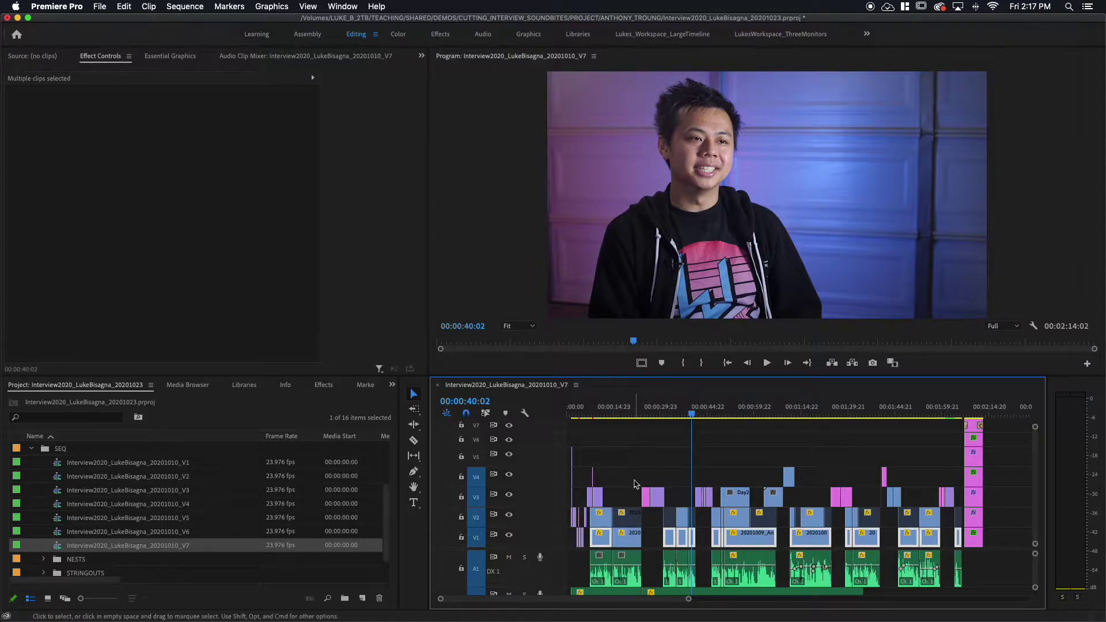
pyautogui.click(629, 456)
pyautogui.click(628, 416)
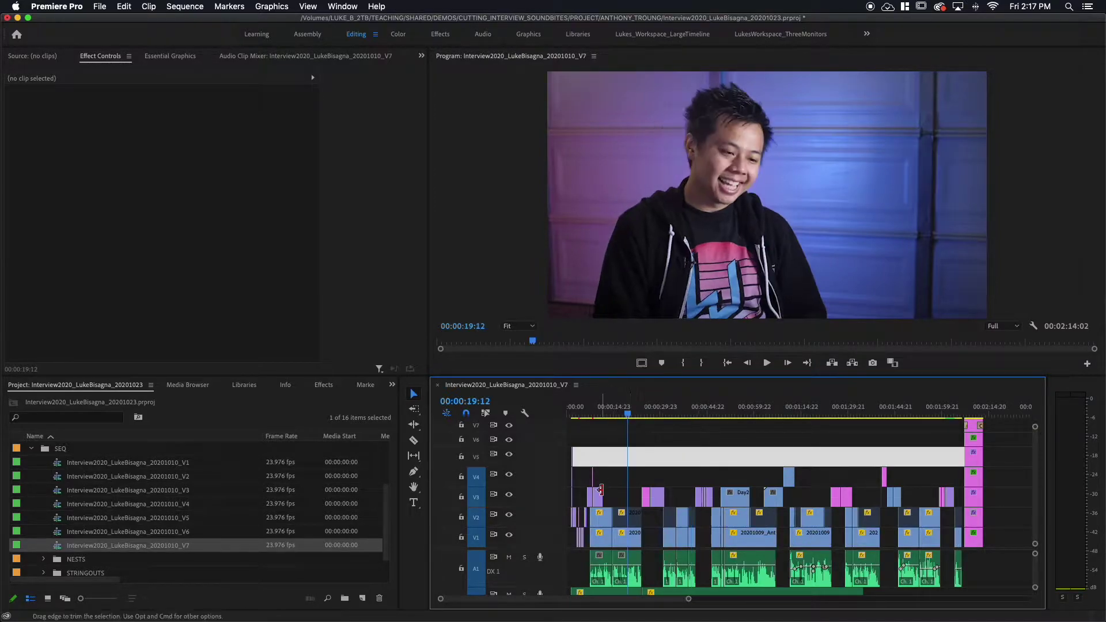
pyautogui.click(623, 408)
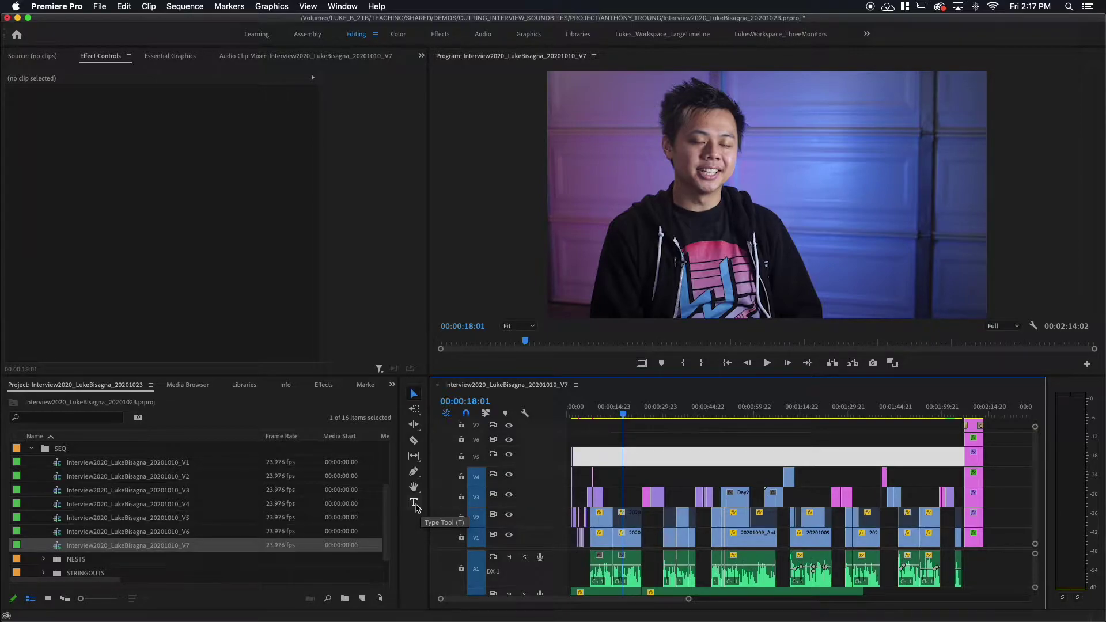
# Create a new Type Tool text graphic on V3 at 00:00:18:01 and play from its start.
pyautogui.click(415, 504)
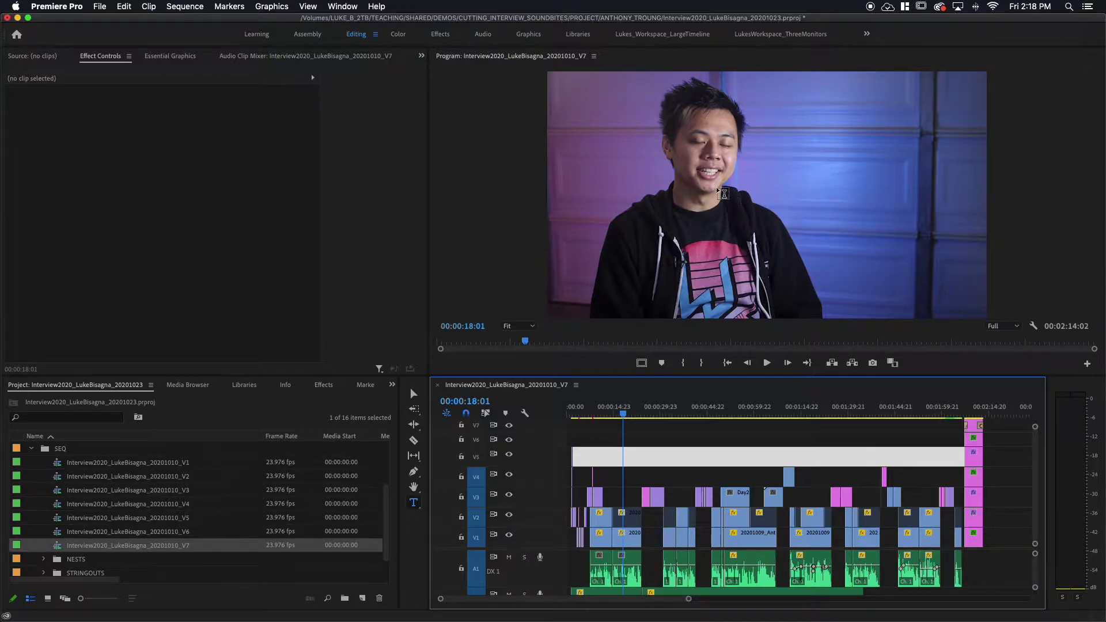
pyautogui.click(751, 215)
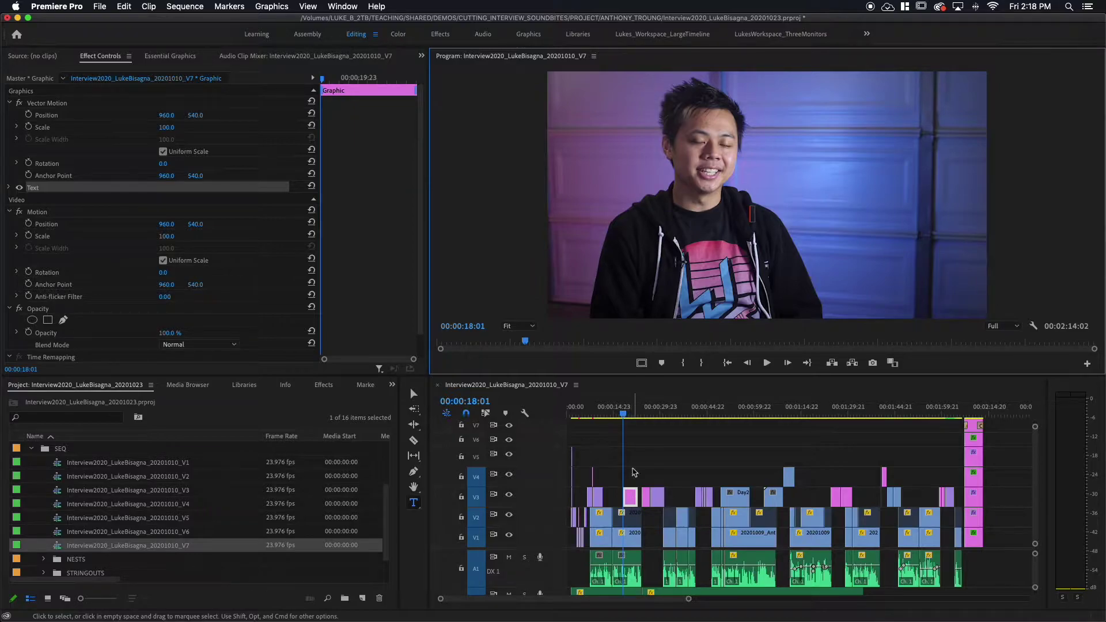
pyautogui.click(624, 385)
pyautogui.press('=')
pyautogui.press('=')
pyautogui.hscroll(3, 678, 473)
pyautogui.press('space')
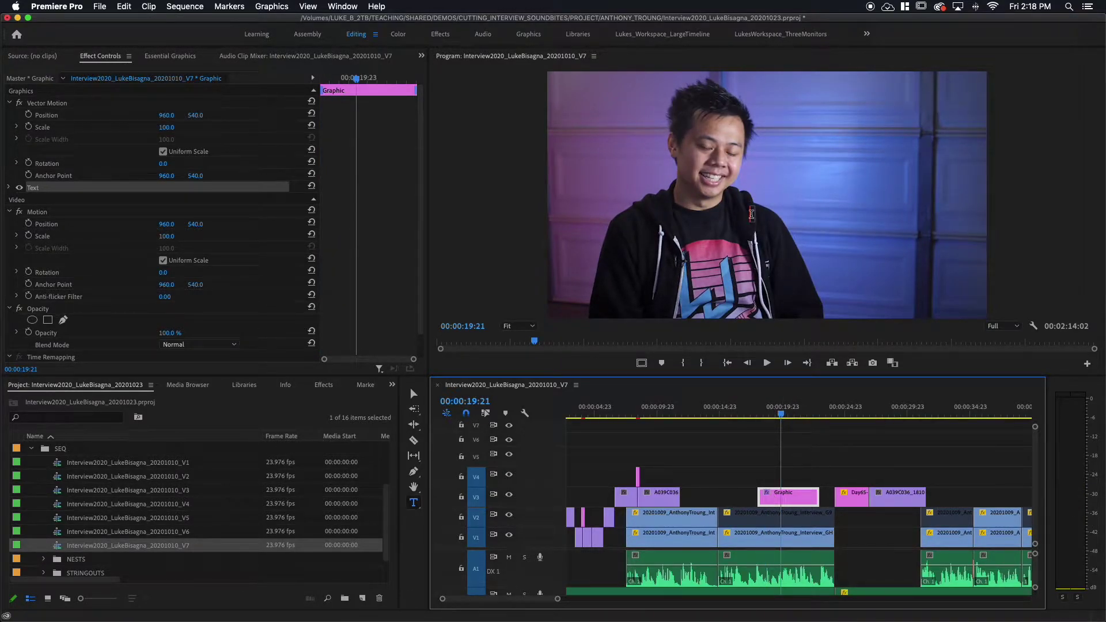
# Type the interviewee's name above 'B-BOY | BREAKDANCER' as two lines, then select the second line.
pyautogui.click(777, 244)
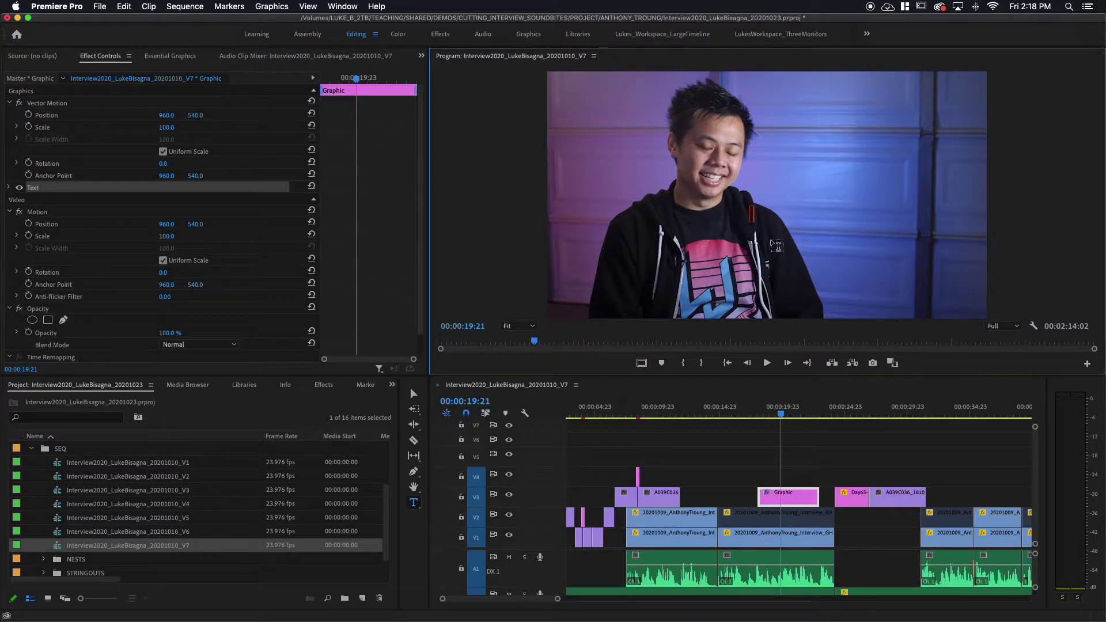
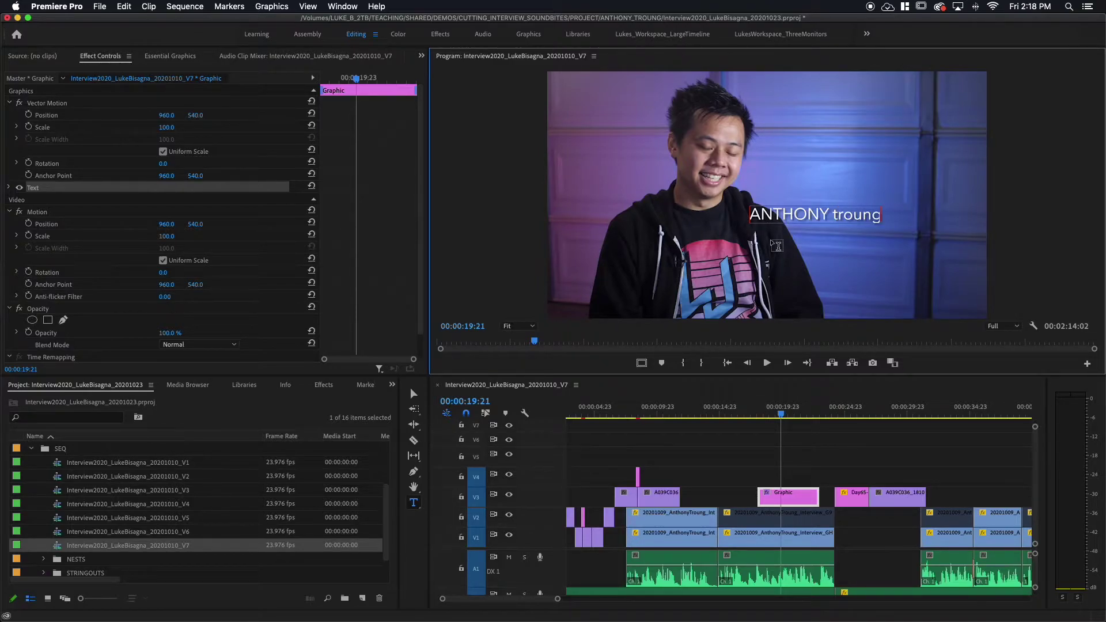
pyautogui.press('Escape')
pyautogui.write('B-BOY')
pyautogui.write('| BREA')
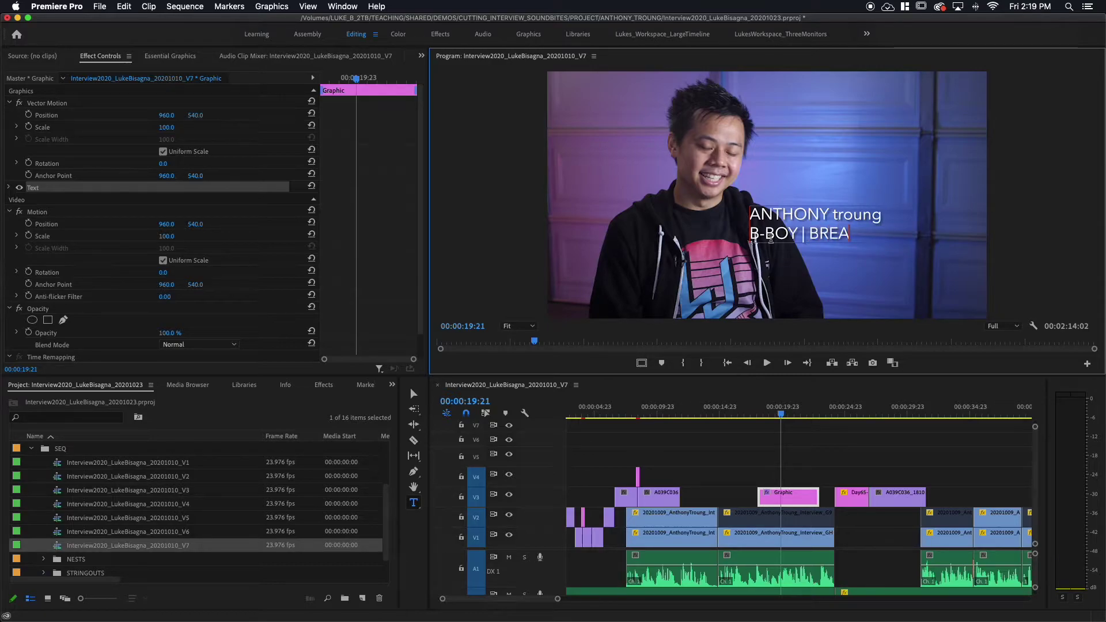
pyautogui.write('KDANCER')
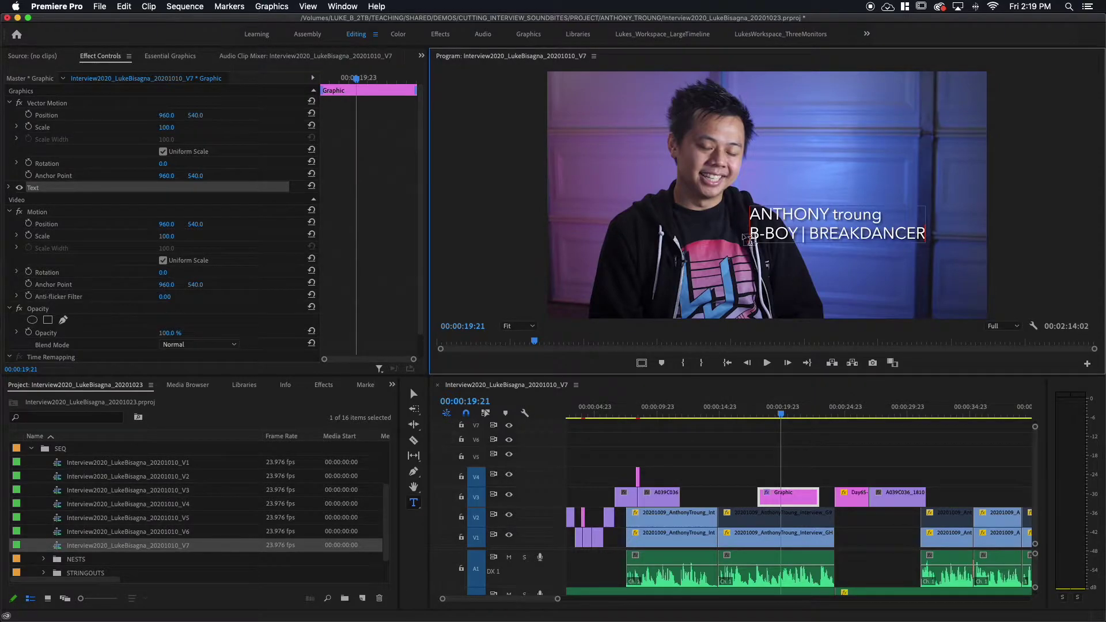
pyautogui.moveTo(755, 236); pyautogui.dragTo(890, 236)
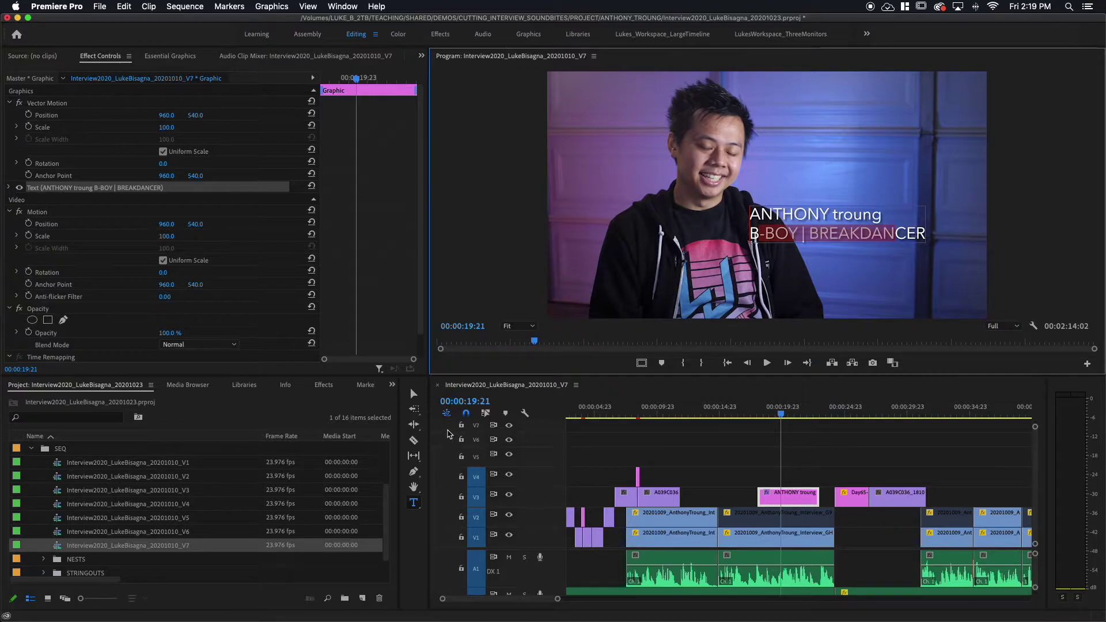
# Drag the two-line title lower and slightly right in the Program monitor.
pyautogui.click(414, 394)
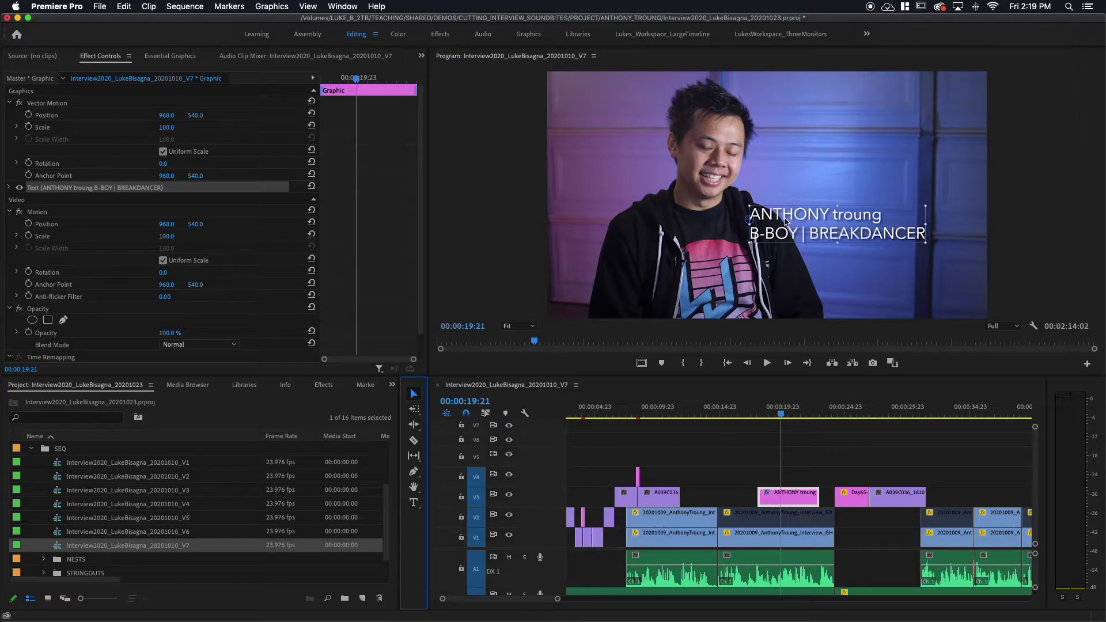
pyautogui.moveTo(781, 219); pyautogui.dragTo(807, 258)
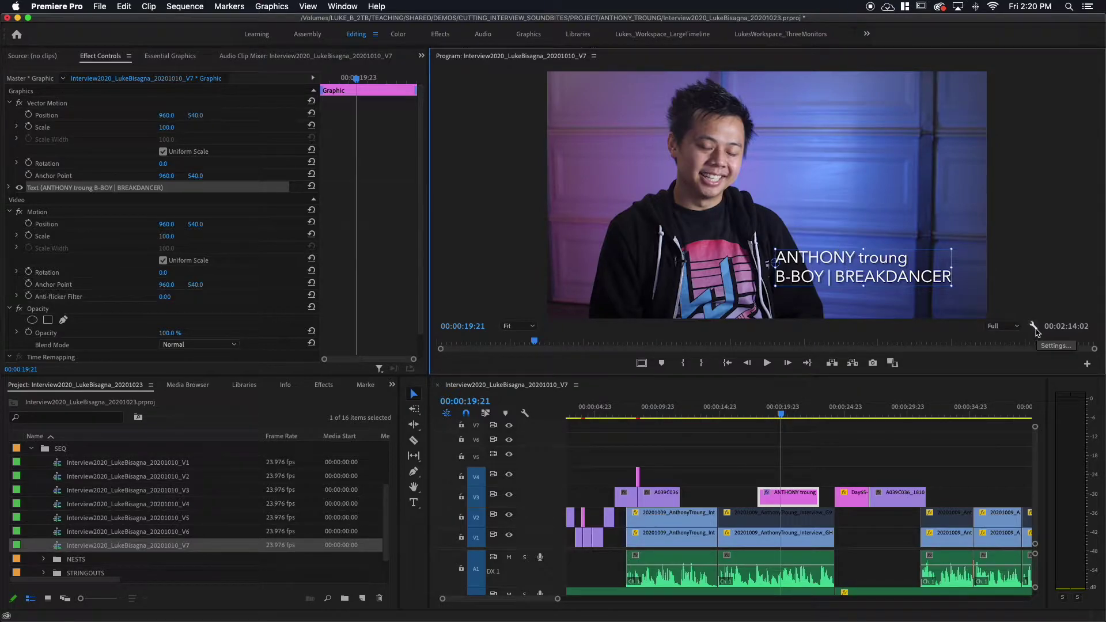
# Turn on Safe Margins and nudge the title about 24 px left.
pyautogui.click(1034, 326)
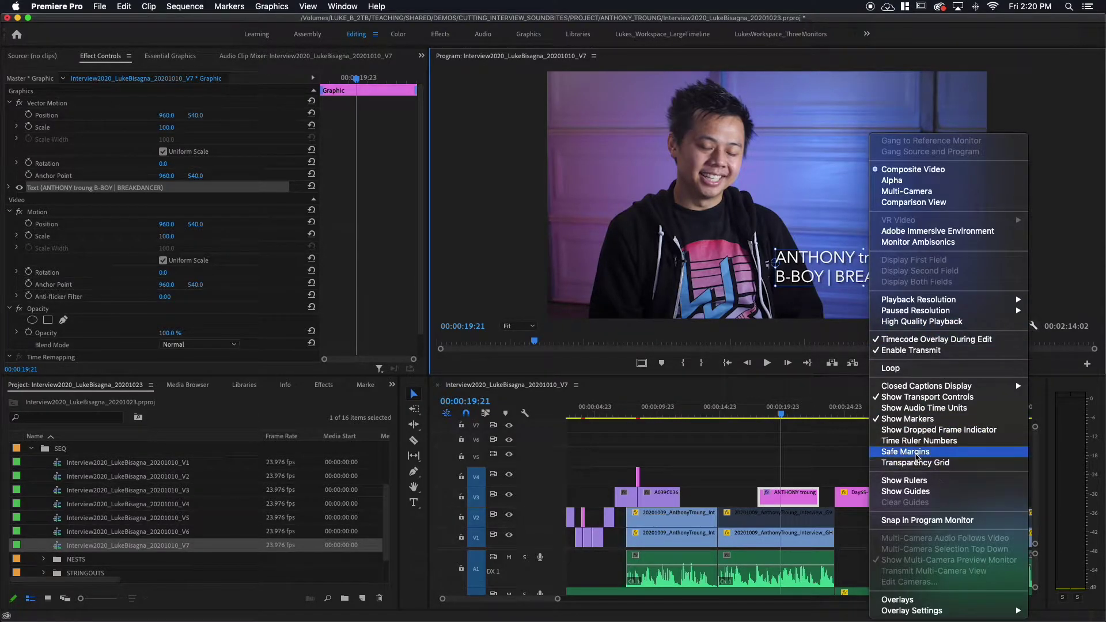
pyautogui.click(916, 452)
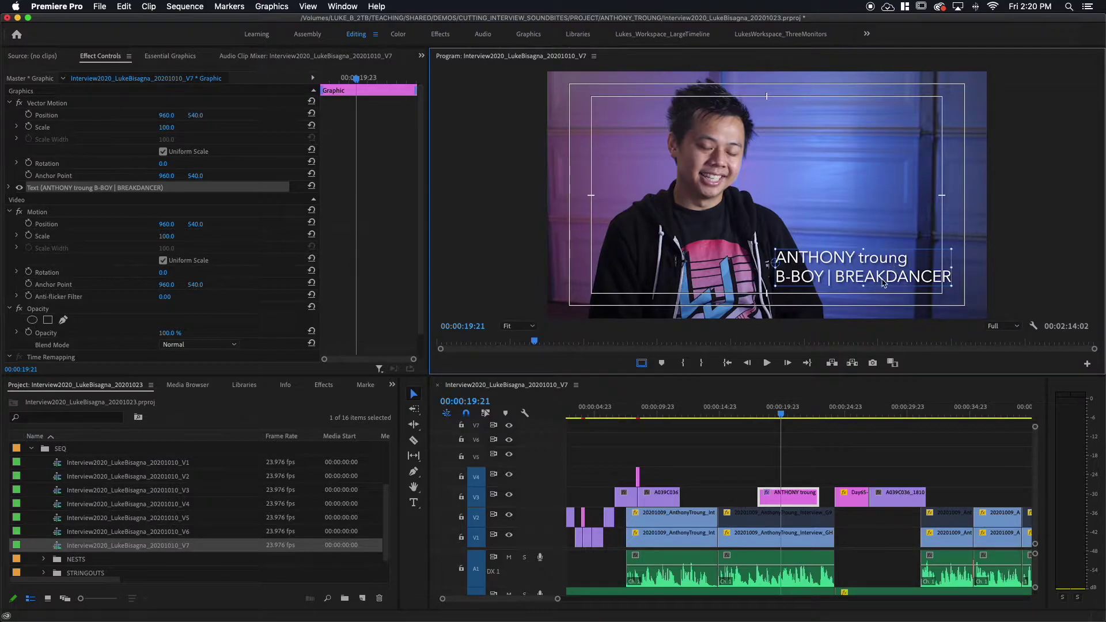
pyautogui.moveTo(884, 282); pyautogui.dragTo(866, 283)
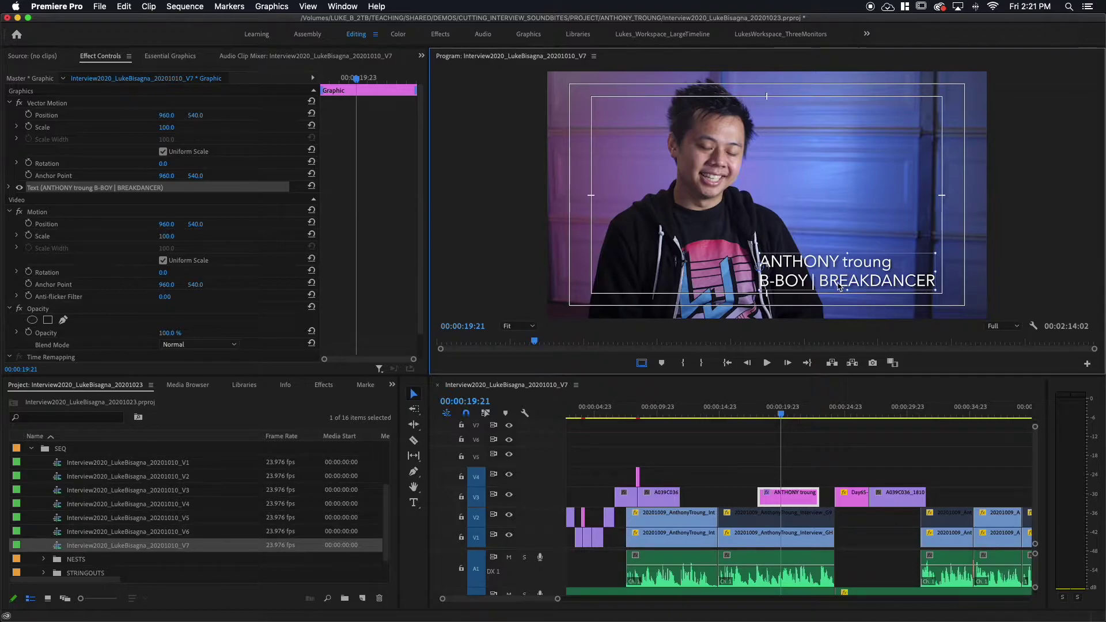
# Select the name line and set it to Avenir Next Bold under Source Text.
pyautogui.doubleClick(809, 262)
pyautogui.click(863, 264)
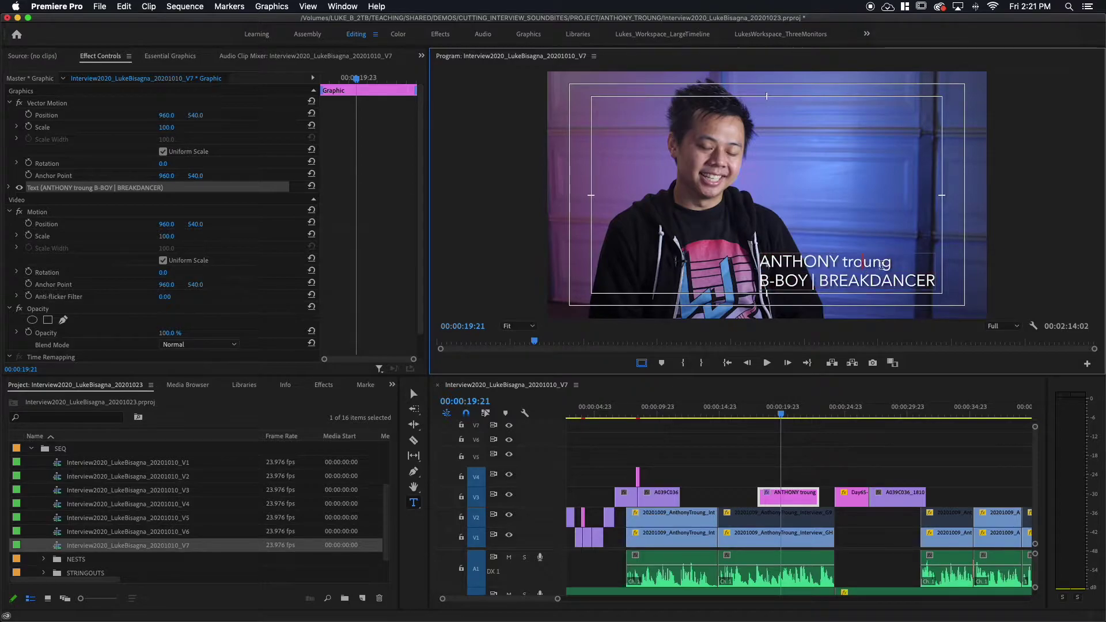
pyautogui.moveTo(891, 264); pyautogui.dragTo(757, 265)
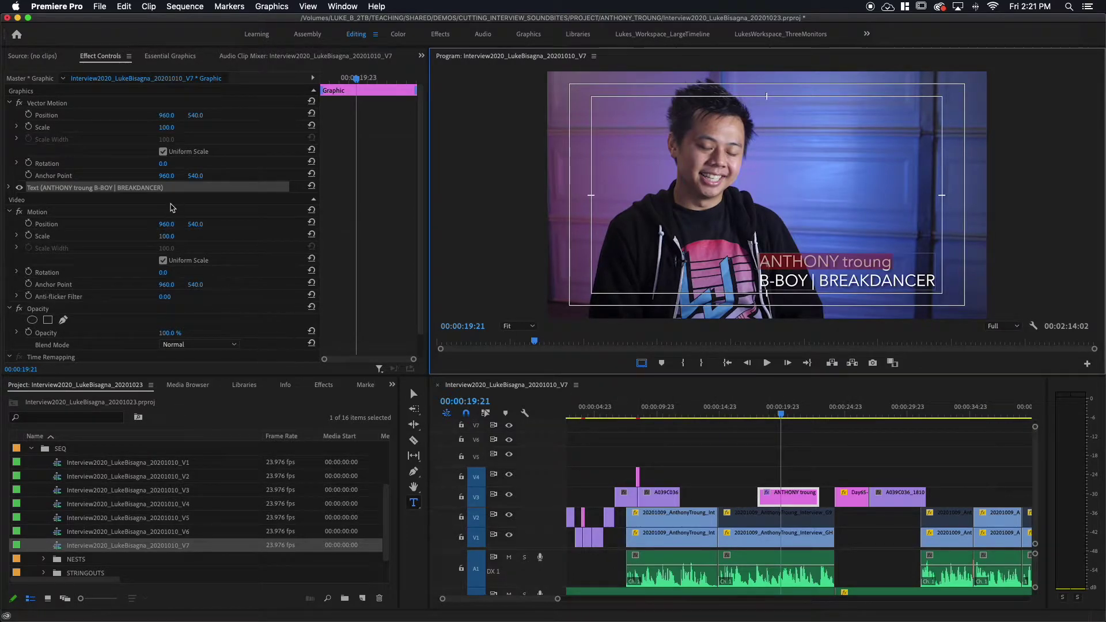
pyautogui.click(96, 63)
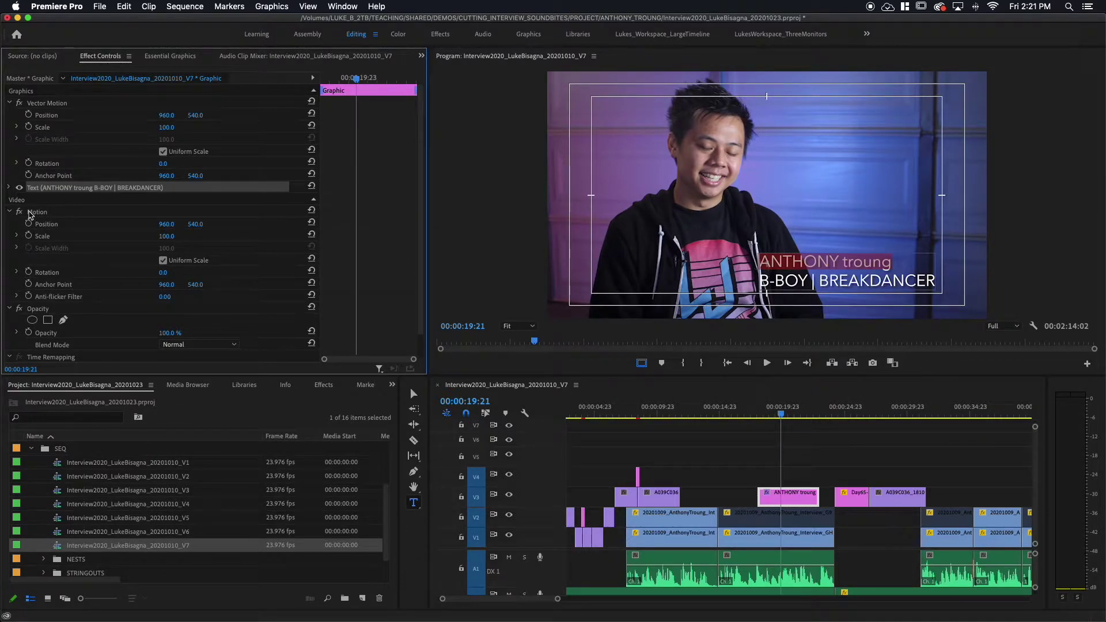
pyautogui.click(9, 188)
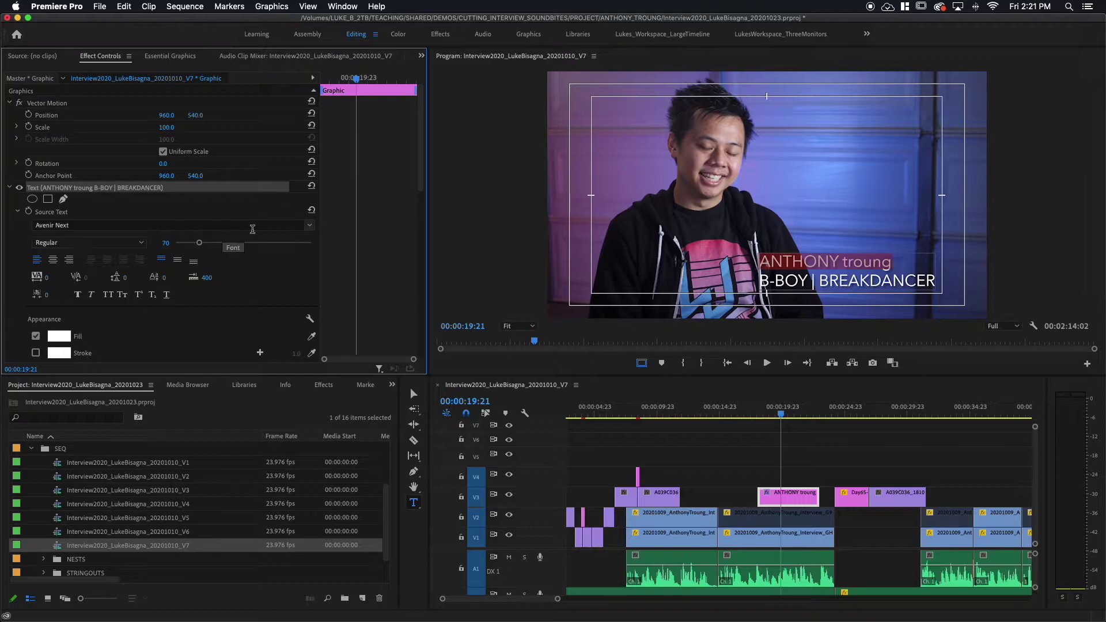
pyautogui.click(310, 229)
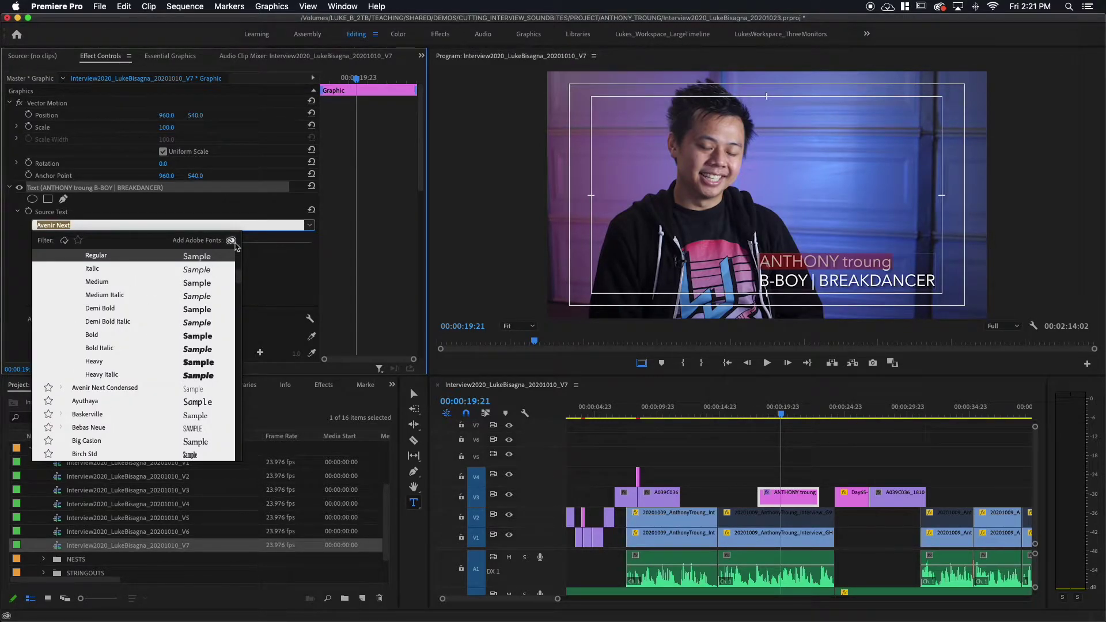
pyautogui.click(309, 225)
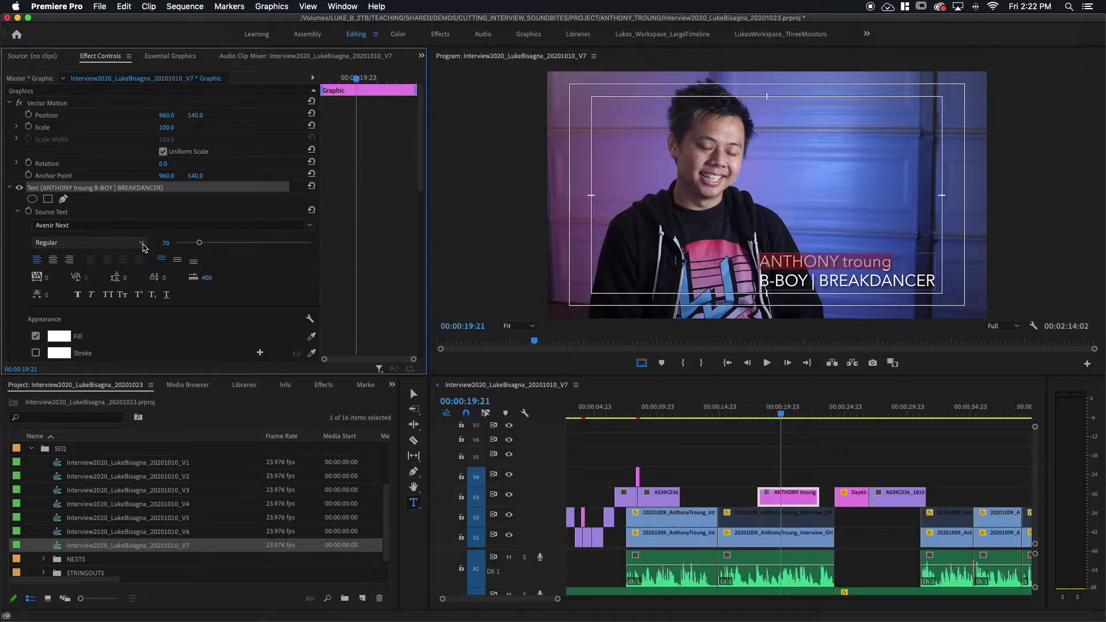
pyautogui.click(143, 247)
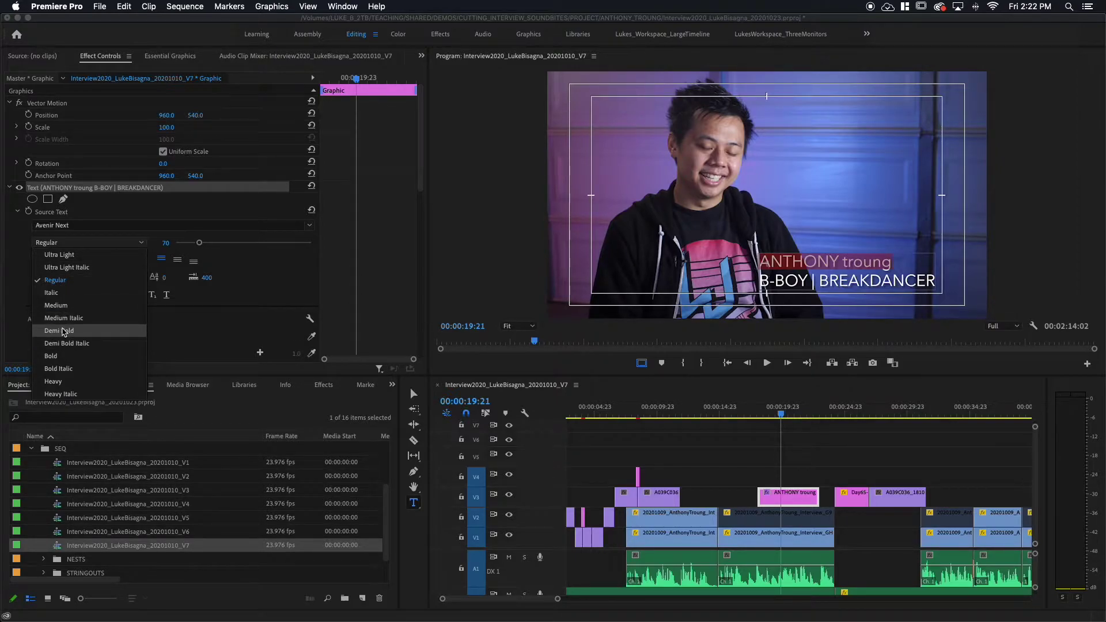
pyautogui.click(56, 357)
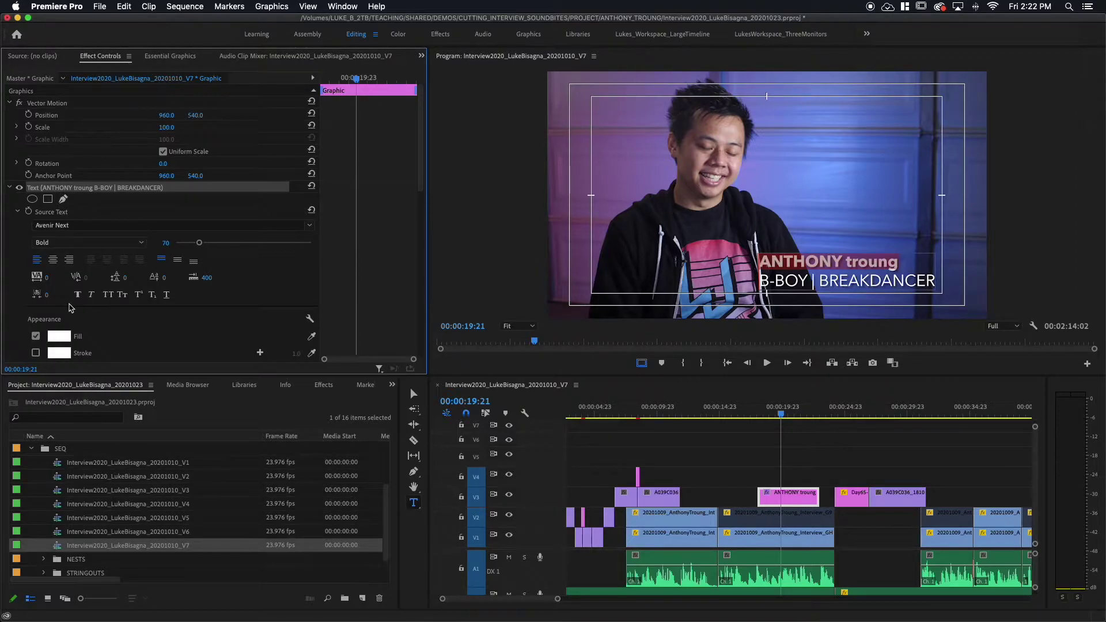
# Select the B-BOY | BREAKDANCER line and reduce its font size from 70 to 55.
pyautogui.click(895, 280)
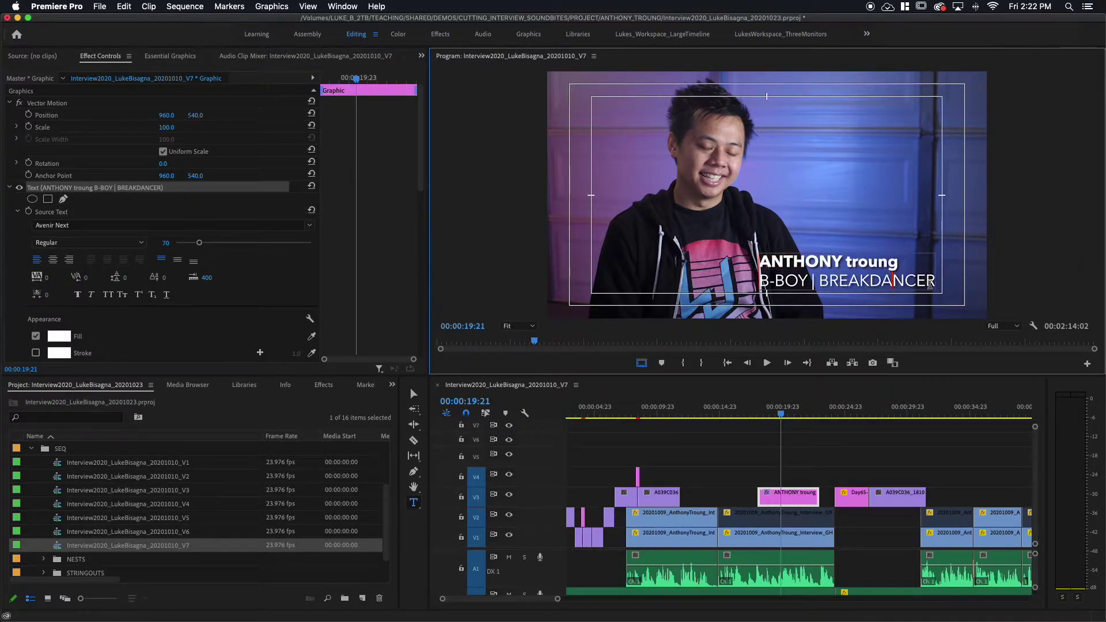
pyautogui.click(932, 281)
pyautogui.moveTo(932, 282); pyautogui.dragTo(706, 281)
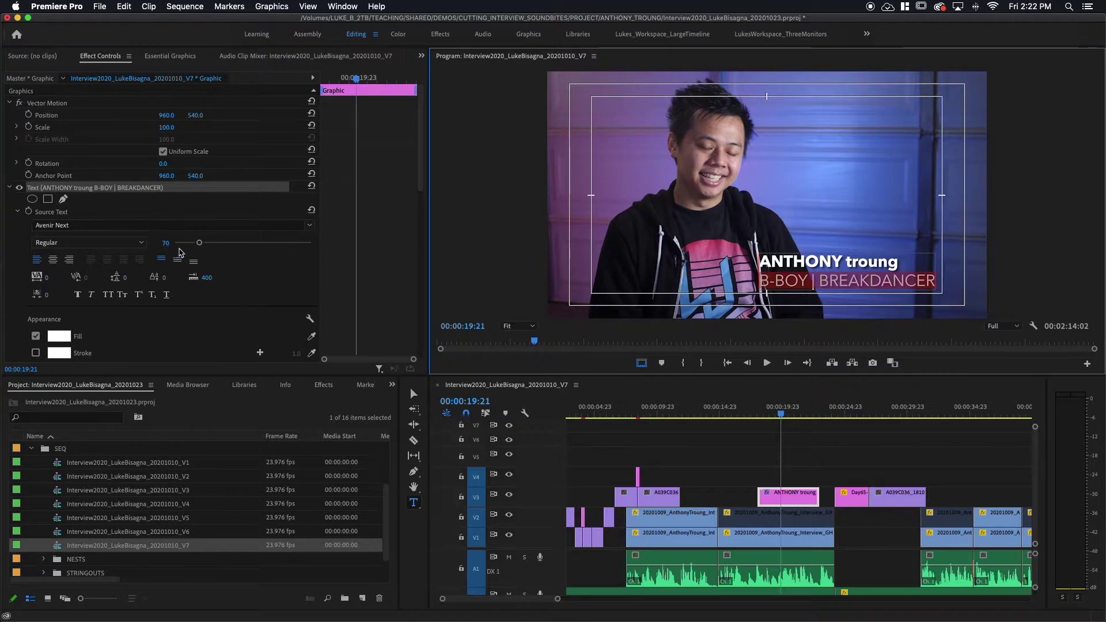
pyautogui.click(198, 243)
pyautogui.moveTo(199, 243); pyautogui.dragTo(193, 246)
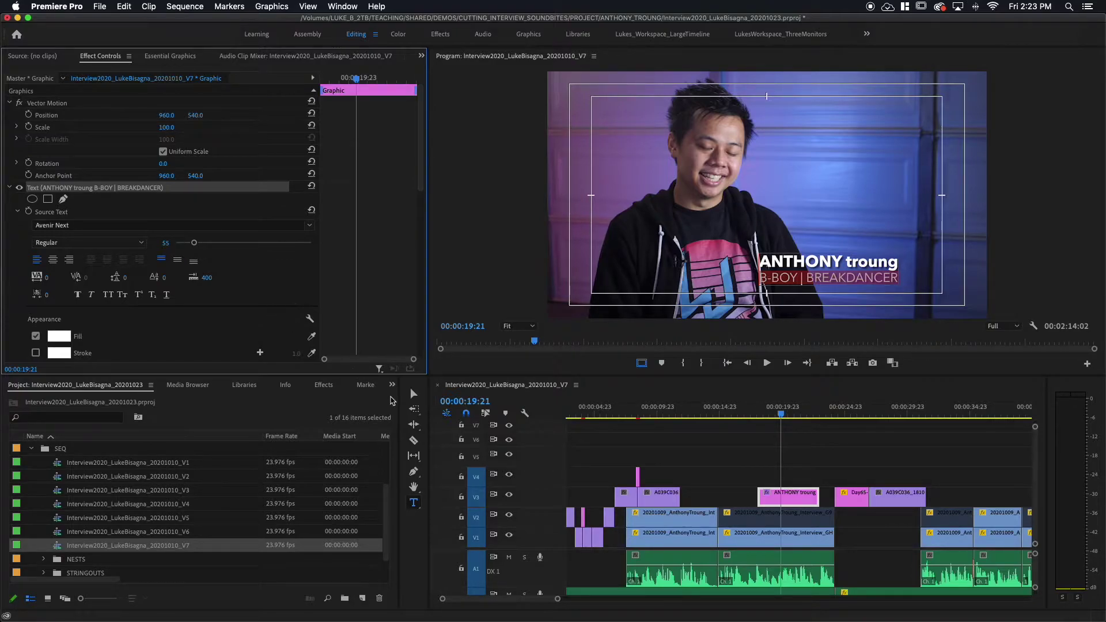
# Move the lower third right and down toward the title-safe edge, scaling it down slightly.
pyautogui.click(415, 393)
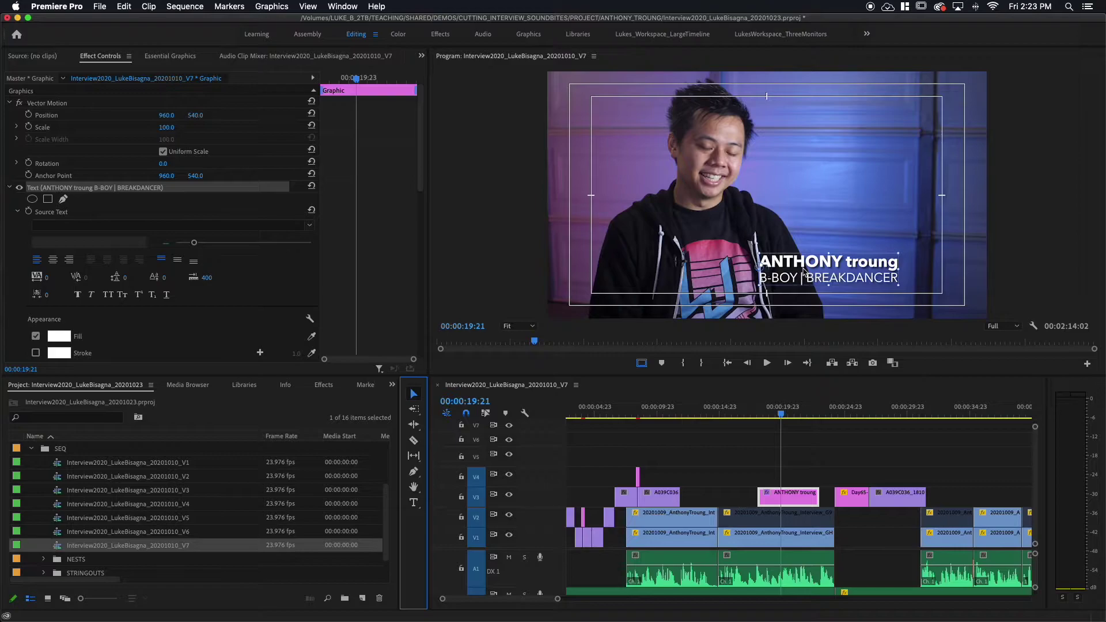
pyautogui.moveTo(802, 268); pyautogui.dragTo(845, 271)
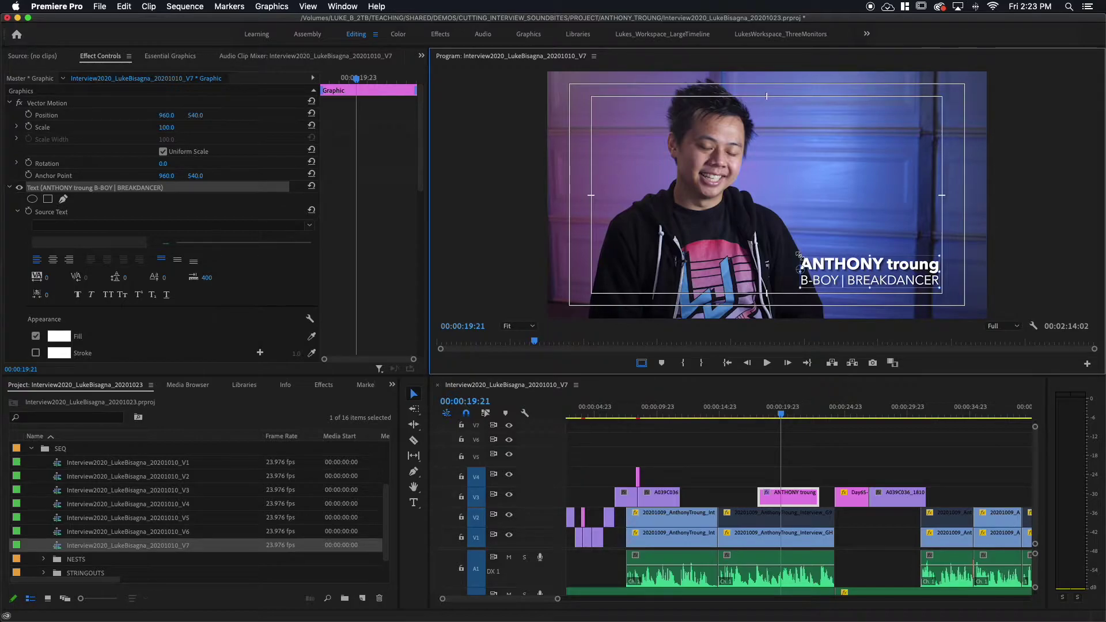
pyautogui.moveTo(799, 255); pyautogui.dragTo(857, 280)
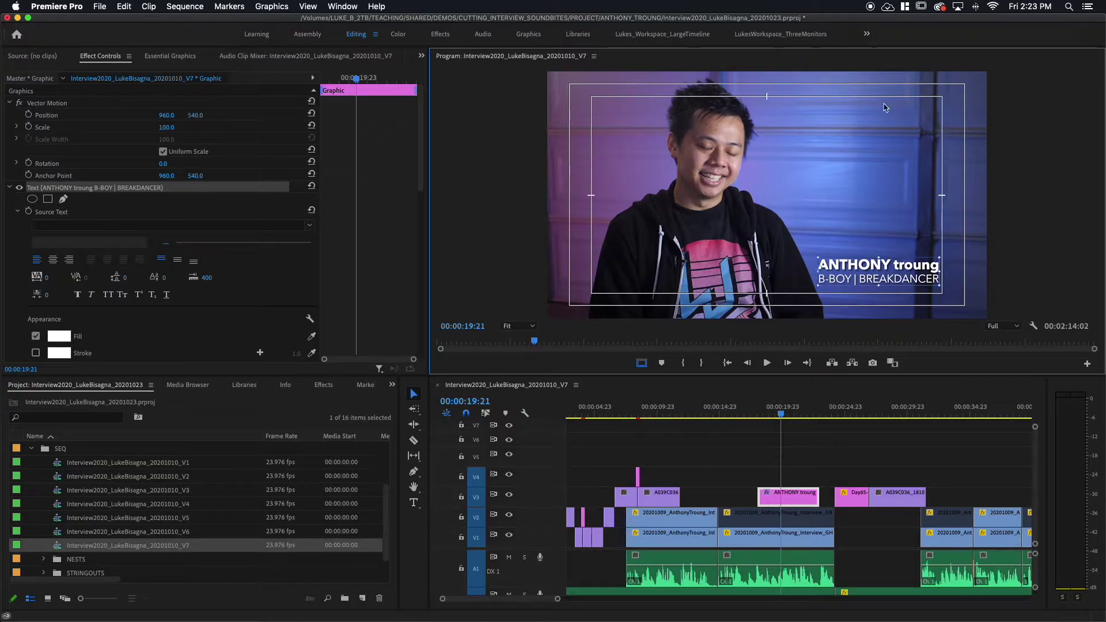
# Hide the safe-margin guides, scrub the sequence, and return to the breakdancing shot at 00:00:09:20.
pyautogui.click(1033, 325)
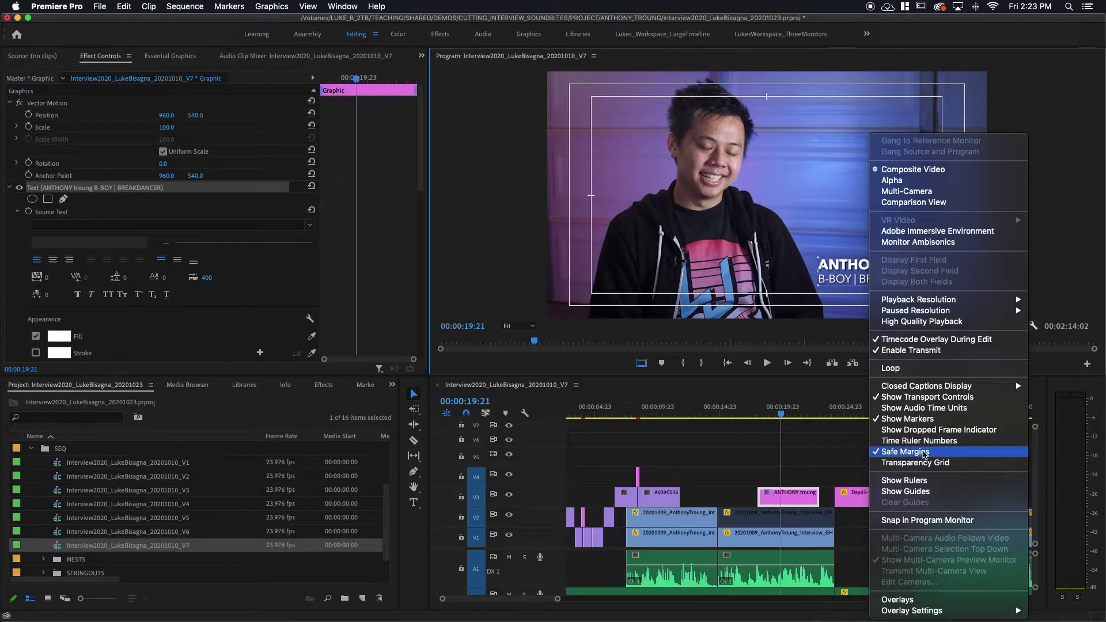
pyautogui.click(921, 451)
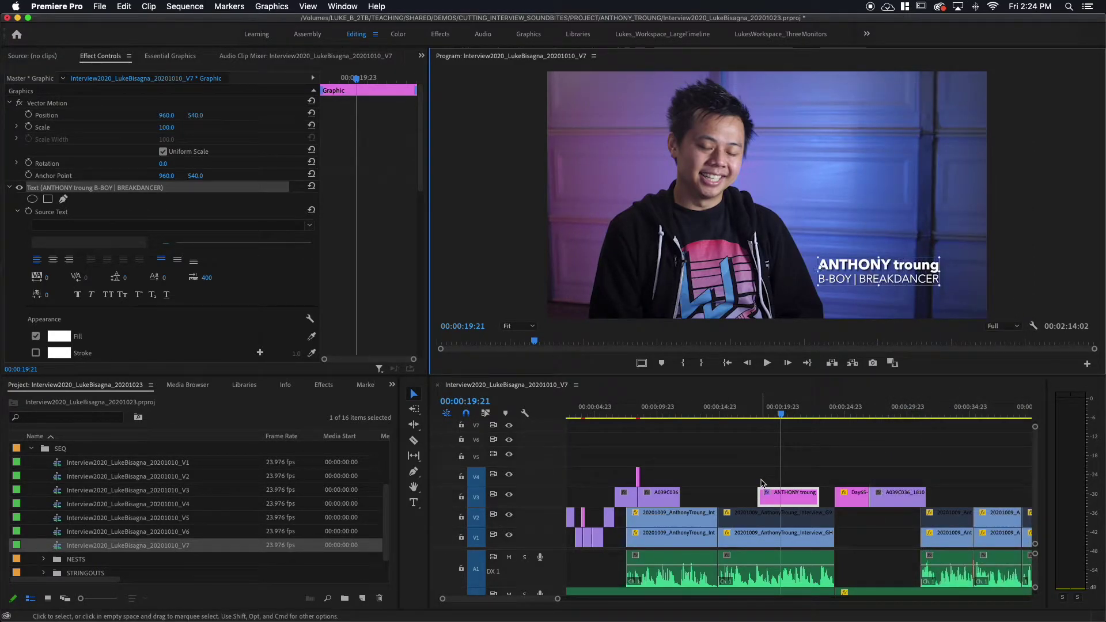
pyautogui.click(761, 484)
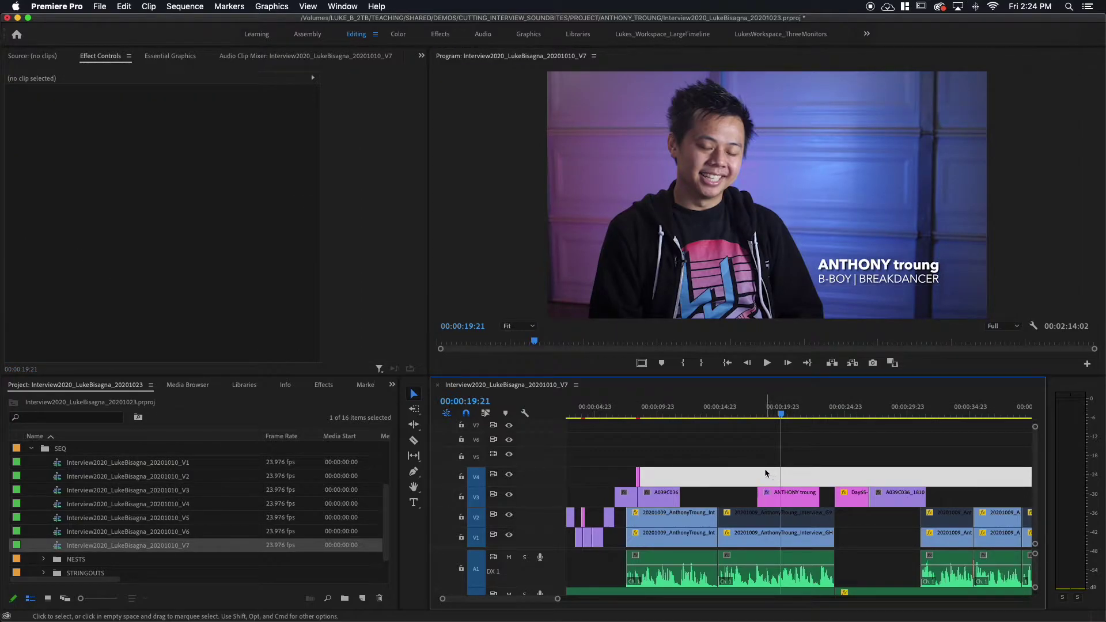
pyautogui.moveTo(766, 411); pyautogui.dragTo(780, 412)
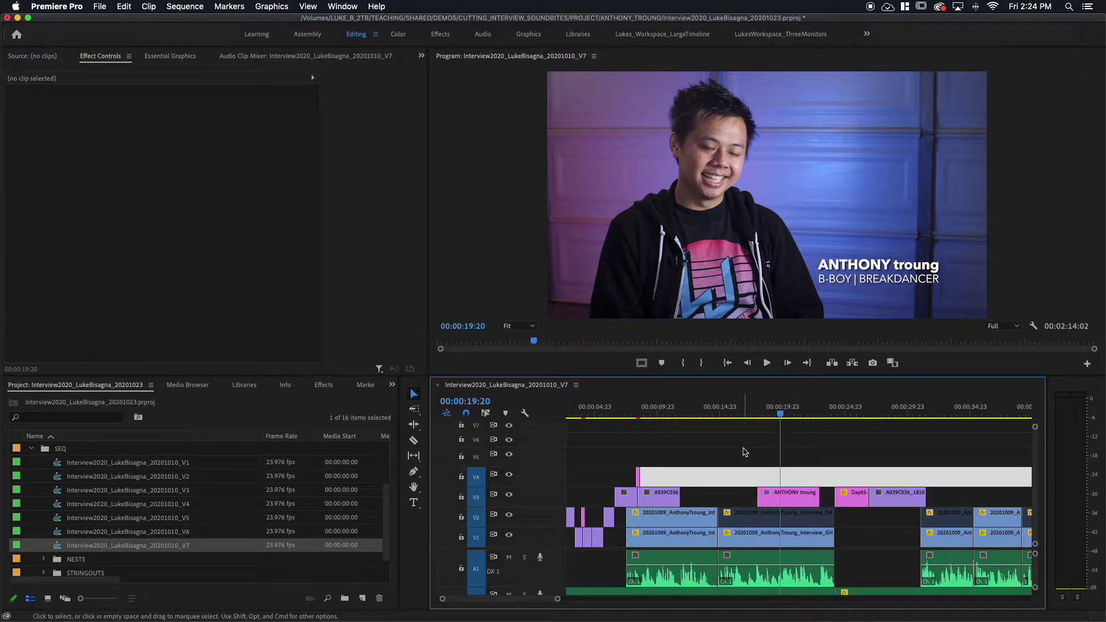
pyautogui.click(655, 412)
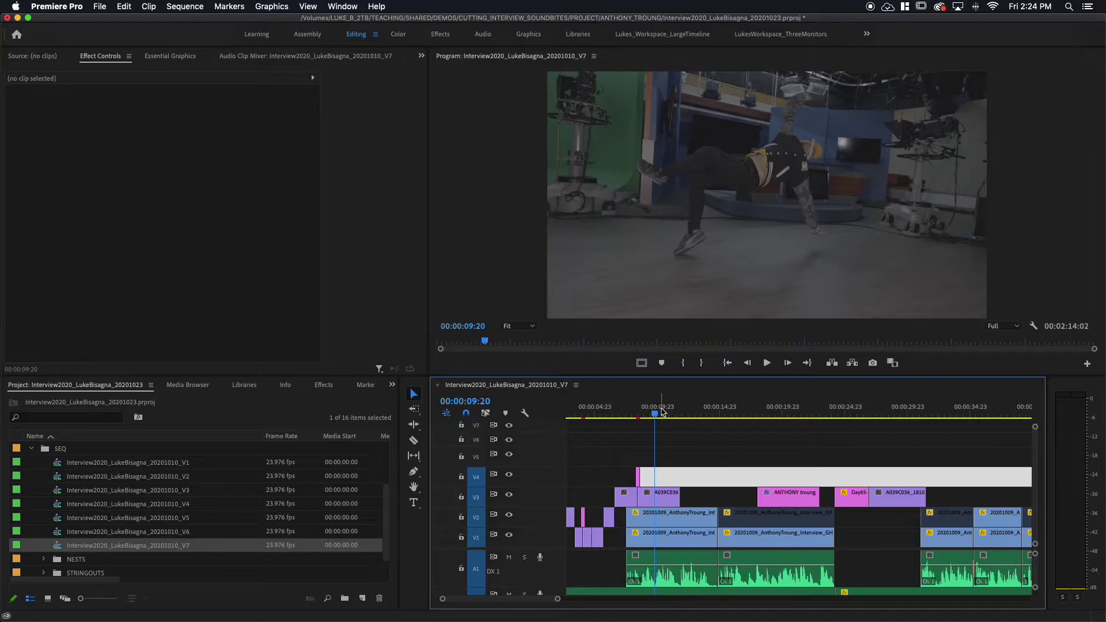
pyautogui.moveTo(793, 476); pyautogui.dragTo(870, 474)
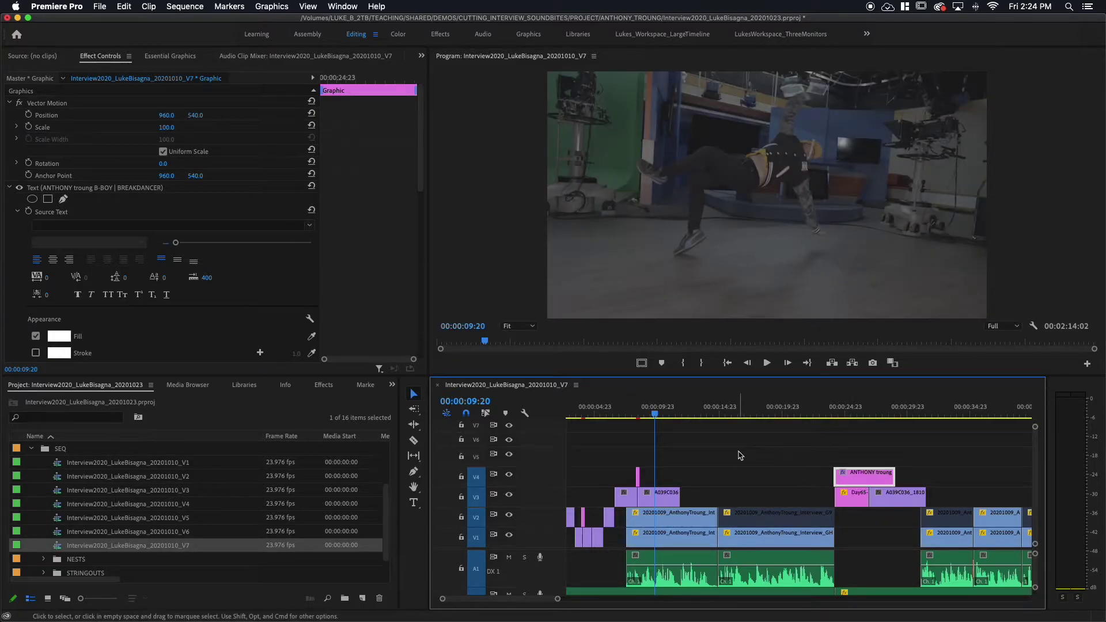
pyautogui.press('space')
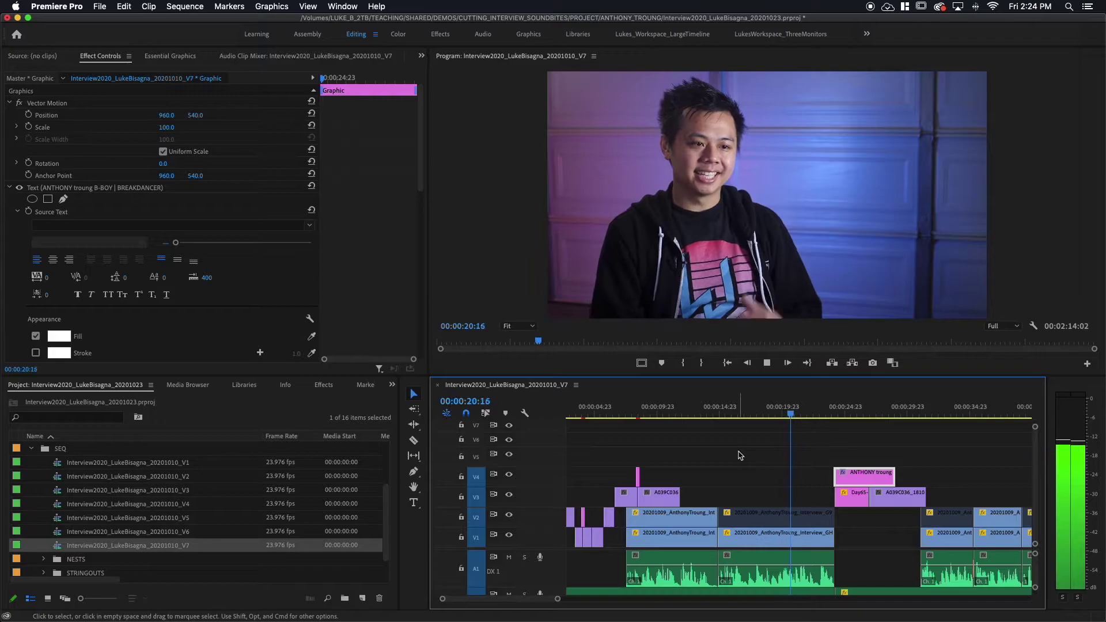
pyautogui.press('space')
pyautogui.click(733, 407)
pyautogui.press('space')
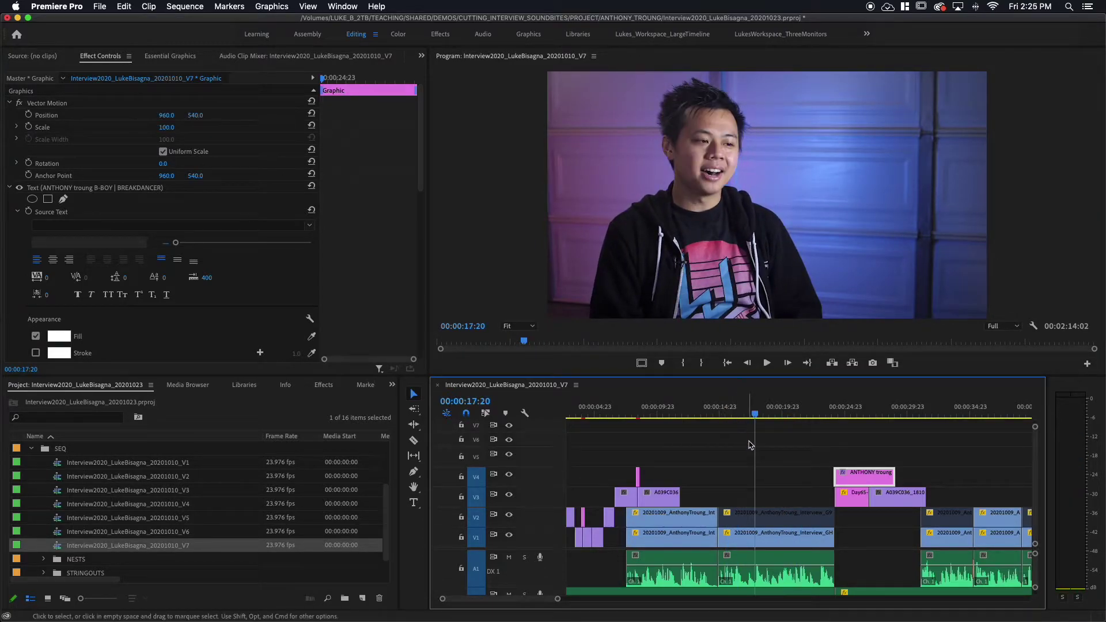
pyautogui.click(727, 409)
pyautogui.press('space')
pyautogui.press('space')
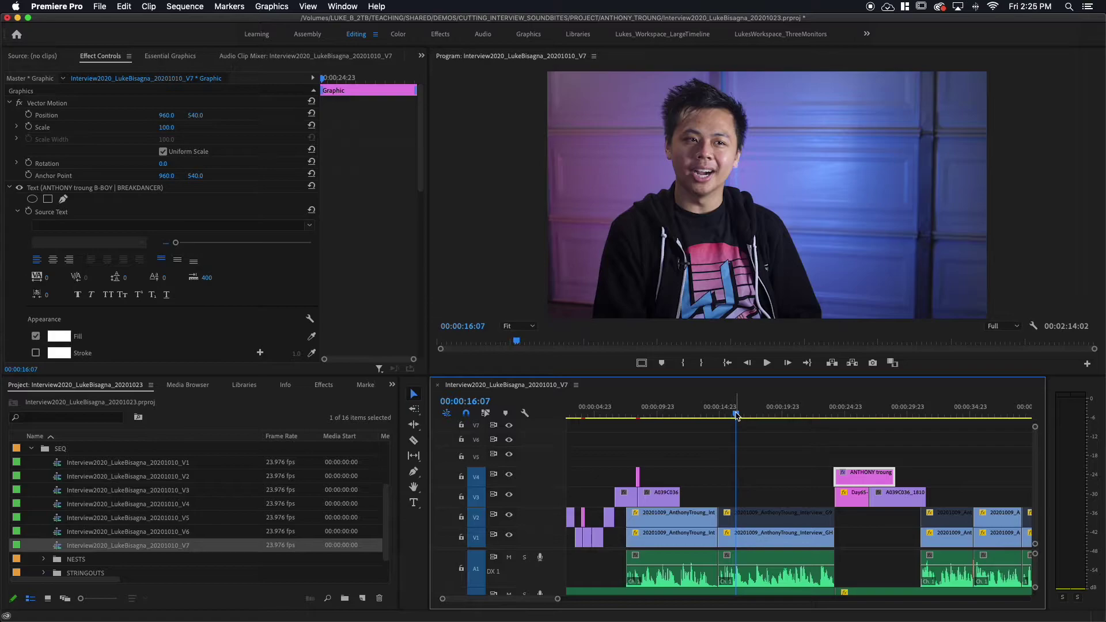
pyautogui.moveTo(854, 473); pyautogui.dragTo(755, 494)
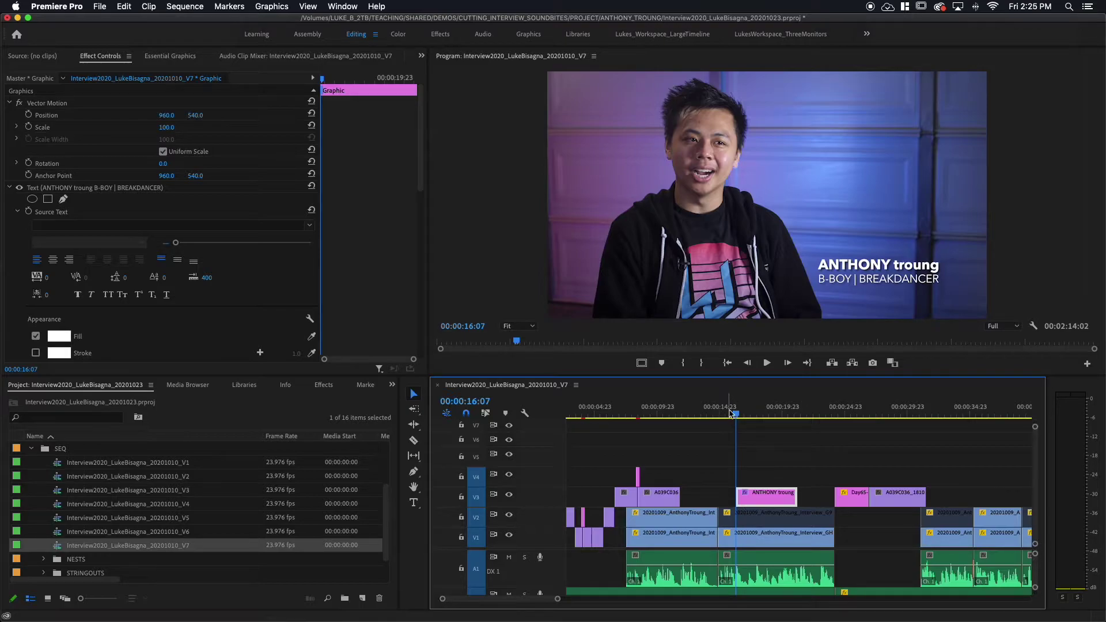
pyautogui.moveTo(730, 413); pyautogui.dragTo(708, 420)
pyautogui.press('space')
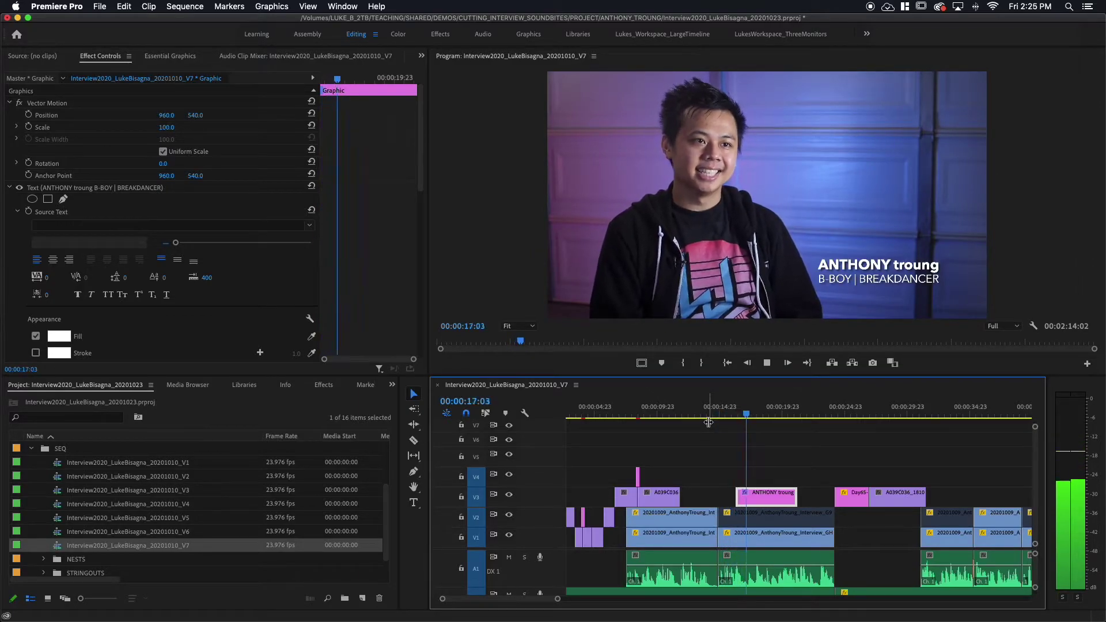
pyautogui.press('space')
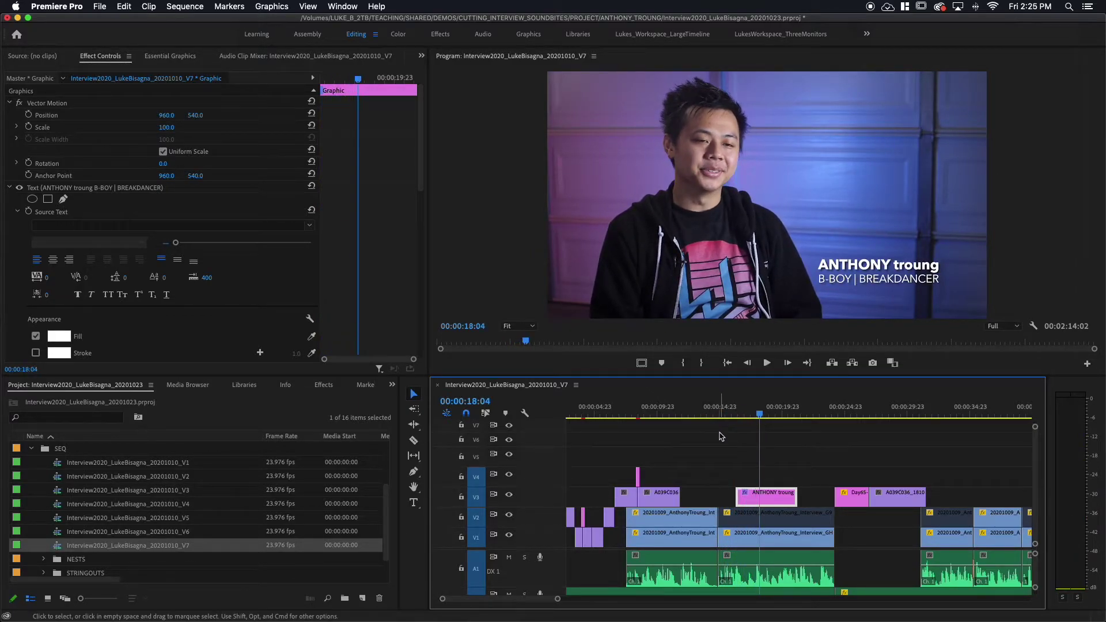
pyautogui.click(774, 500)
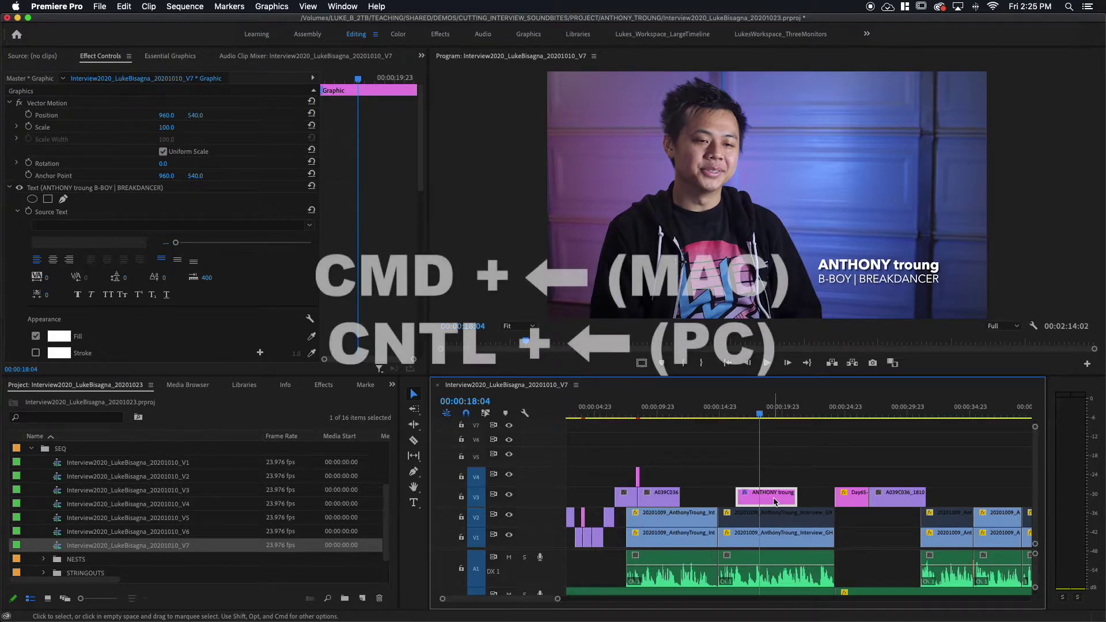
pyautogui.press('super+Left')
pyautogui.press('super+Left')
pyautogui.press('super+Left')
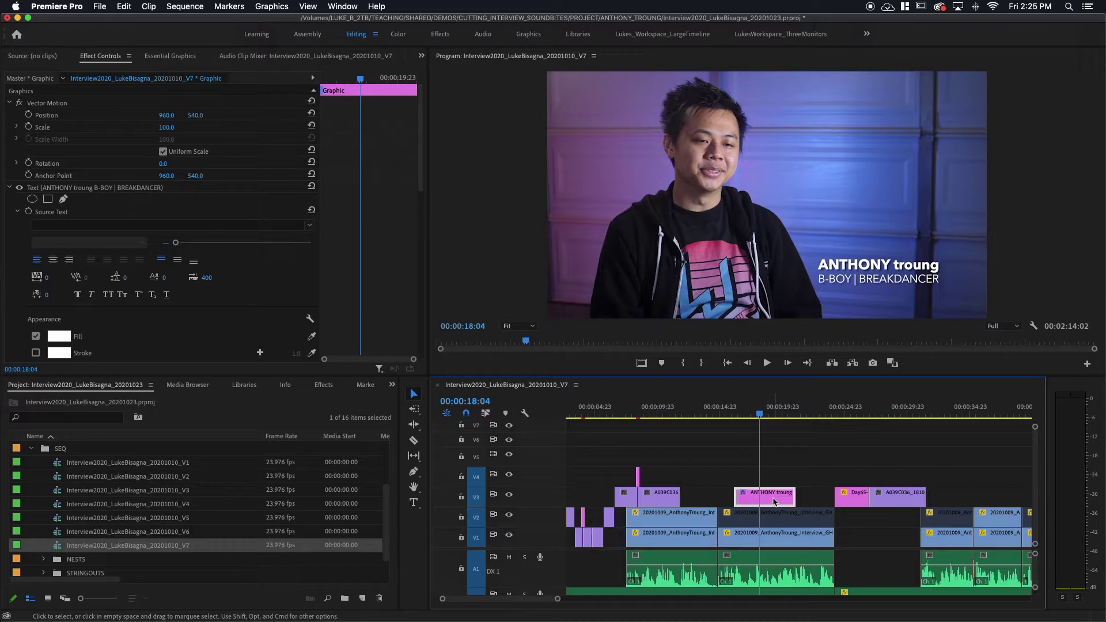
pyautogui.press('super+d')
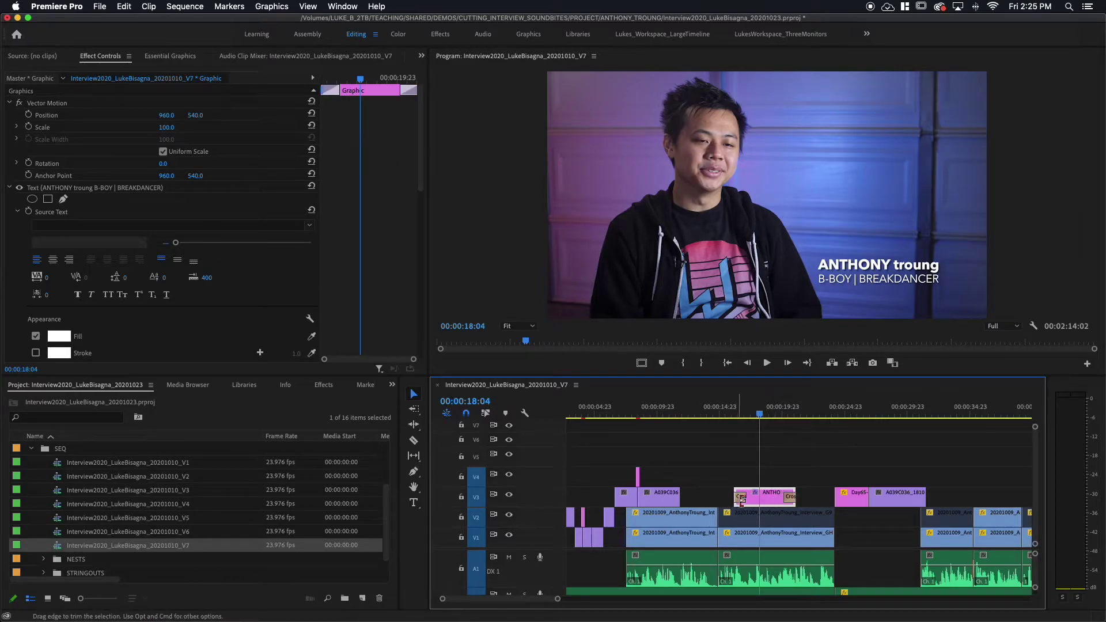
pyautogui.doubleClick(742, 498)
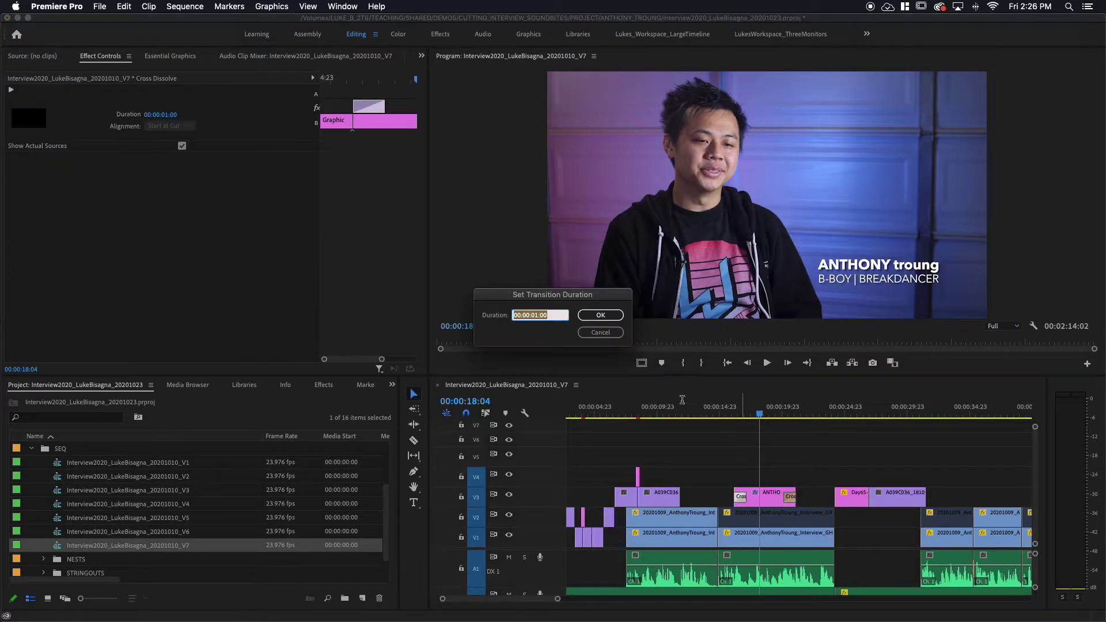
pyautogui.click(600, 333)
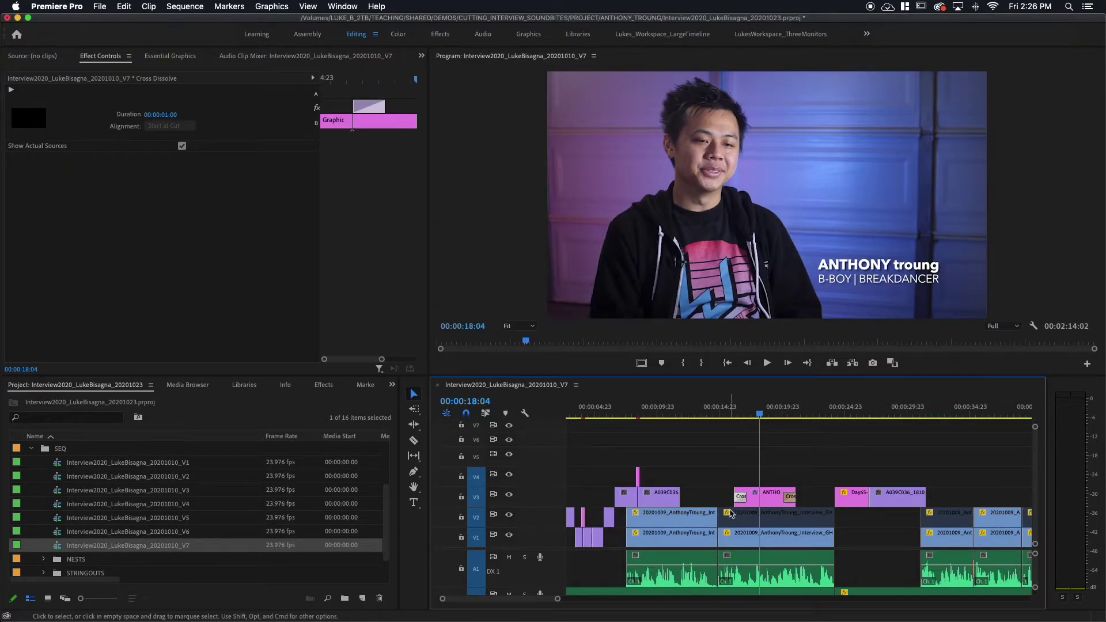
pyautogui.click(723, 464)
pyautogui.click(704, 410)
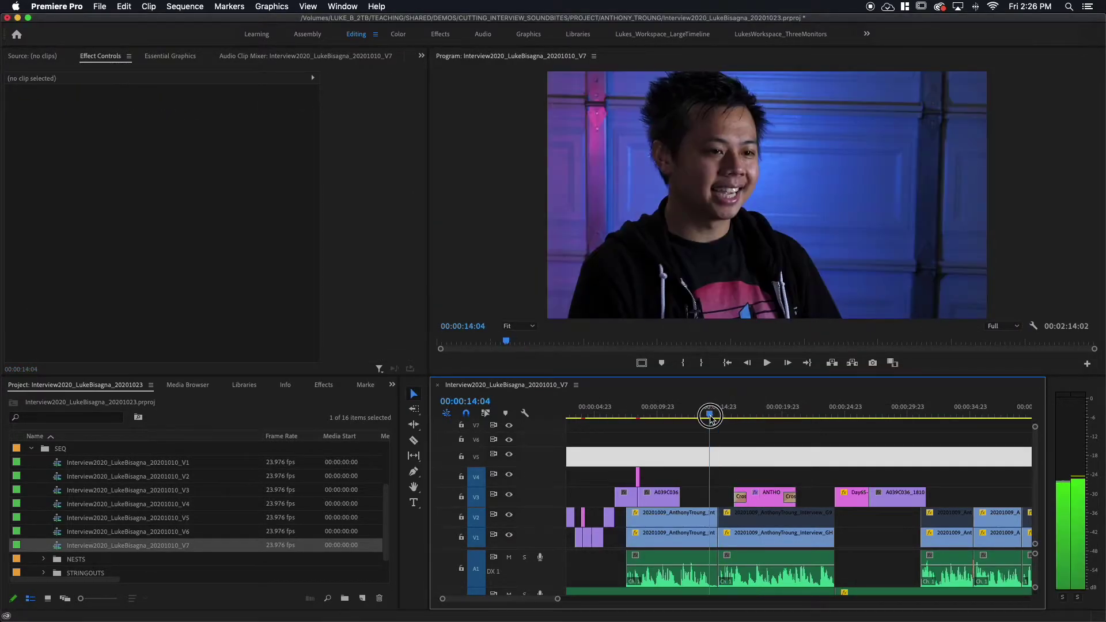
pyautogui.press('space')
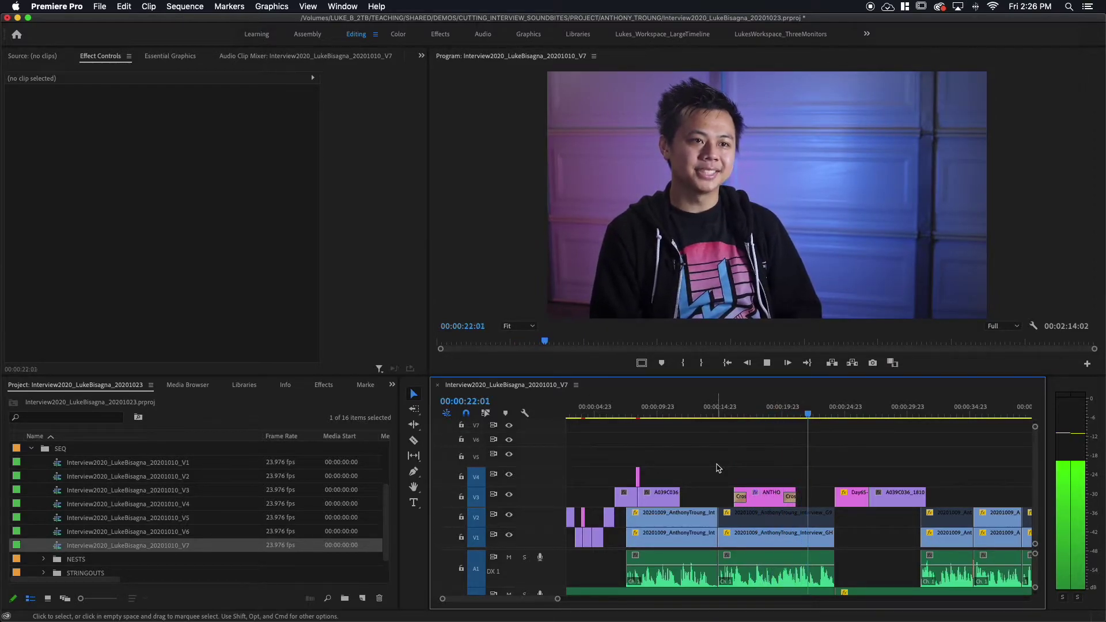
pyautogui.press('space')
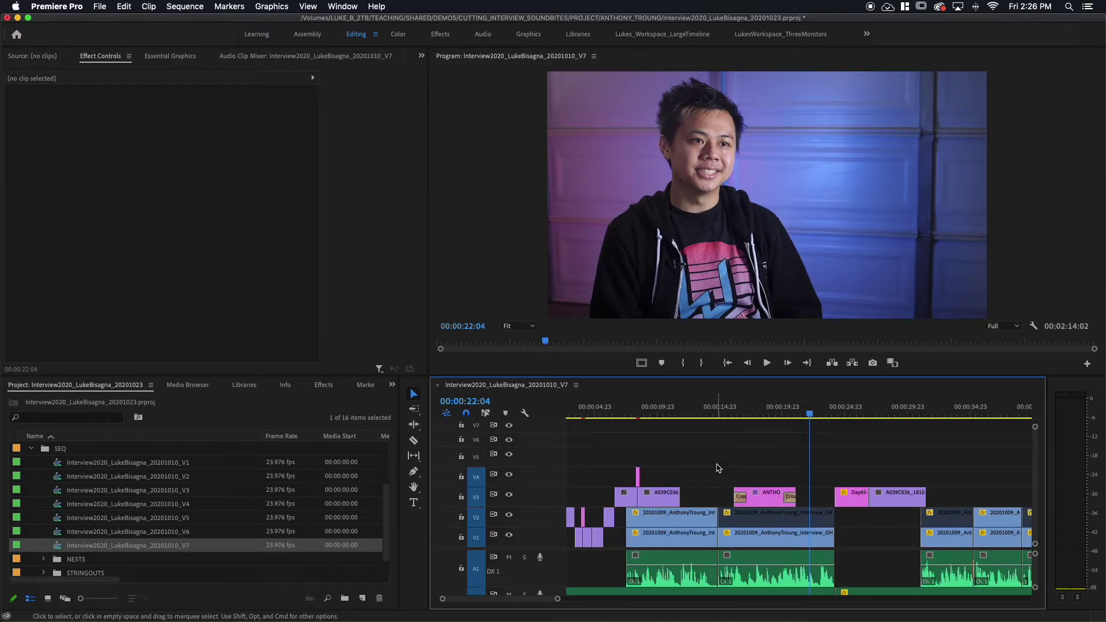
pyautogui.click(759, 415)
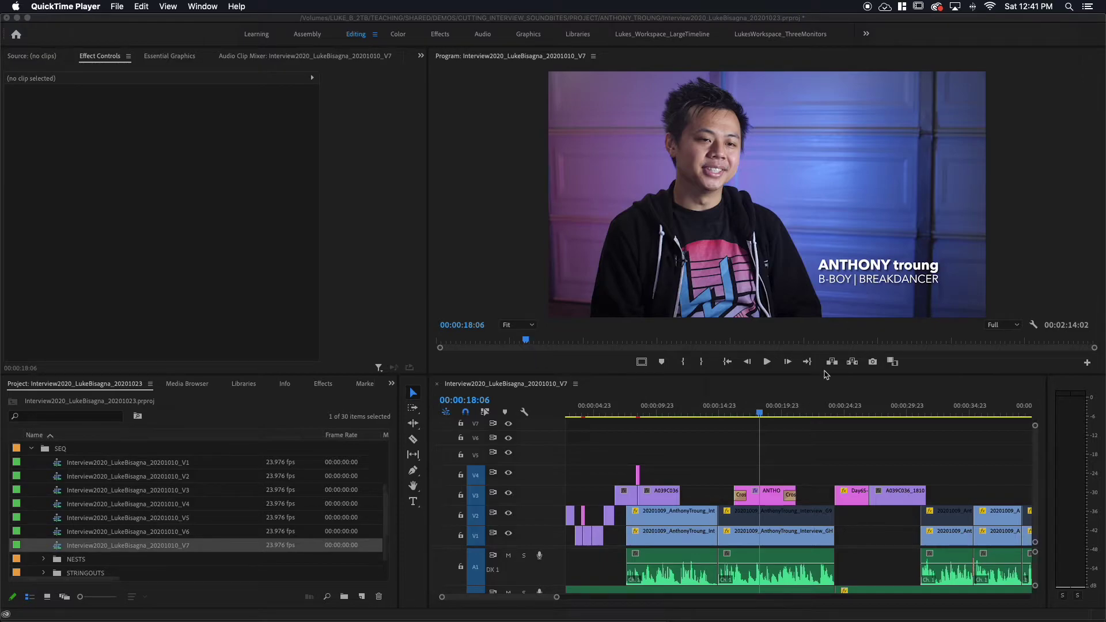
# Select the title clip on V3 and scroll Effect Controls down to its Appearance section.
pyautogui.click(768, 498)
pyautogui.click(769, 499)
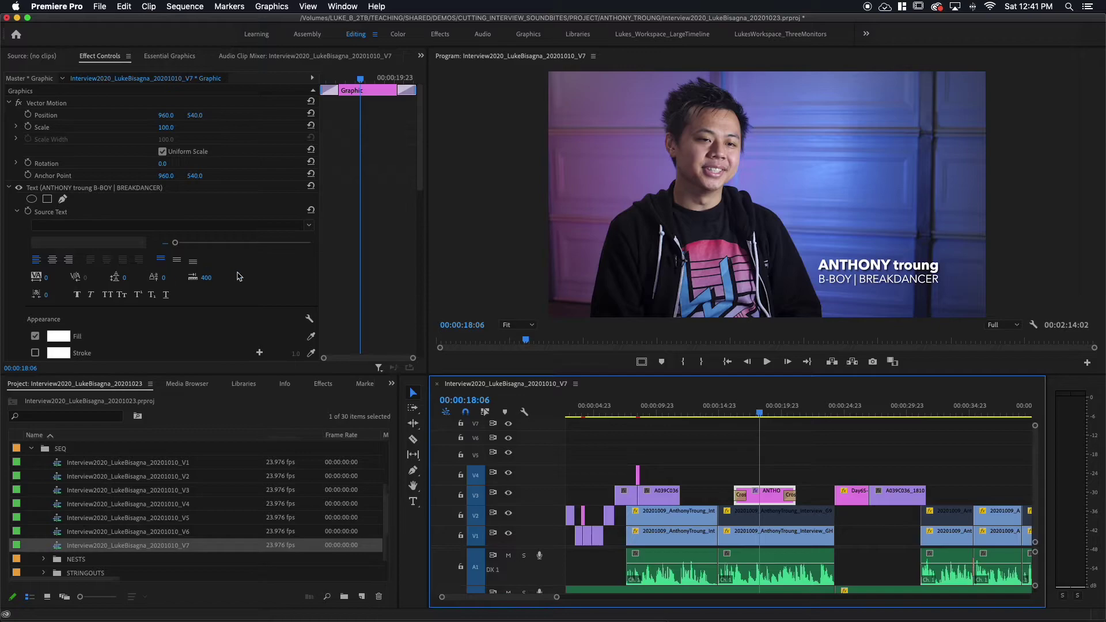
pyautogui.scroll(-2, 232, 287)
pyautogui.scroll(-1, 233, 286)
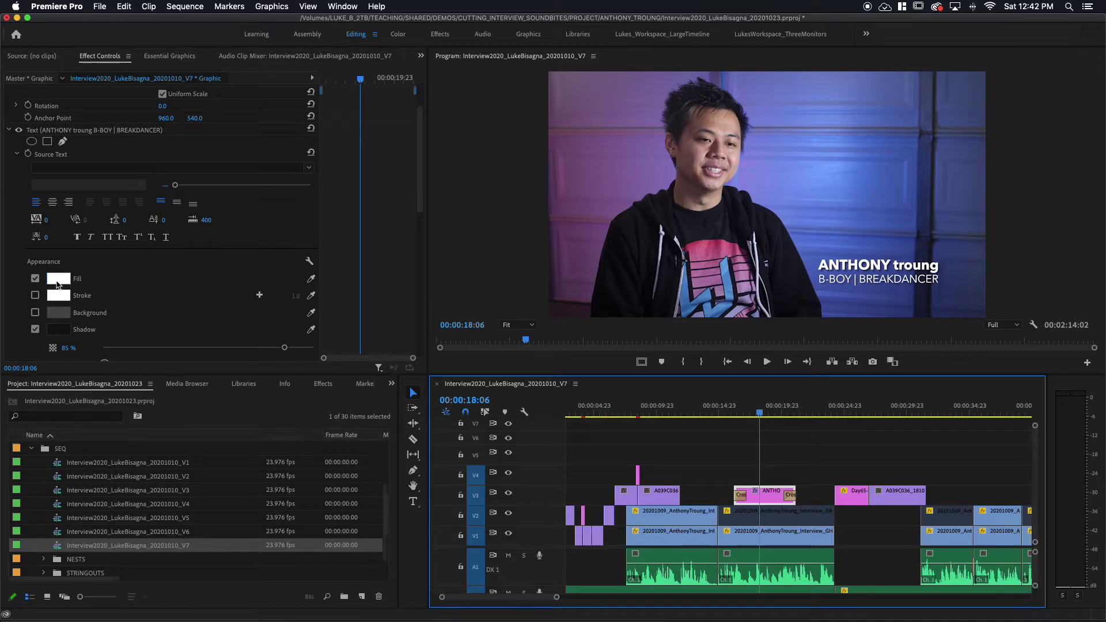
pyautogui.click(58, 285)
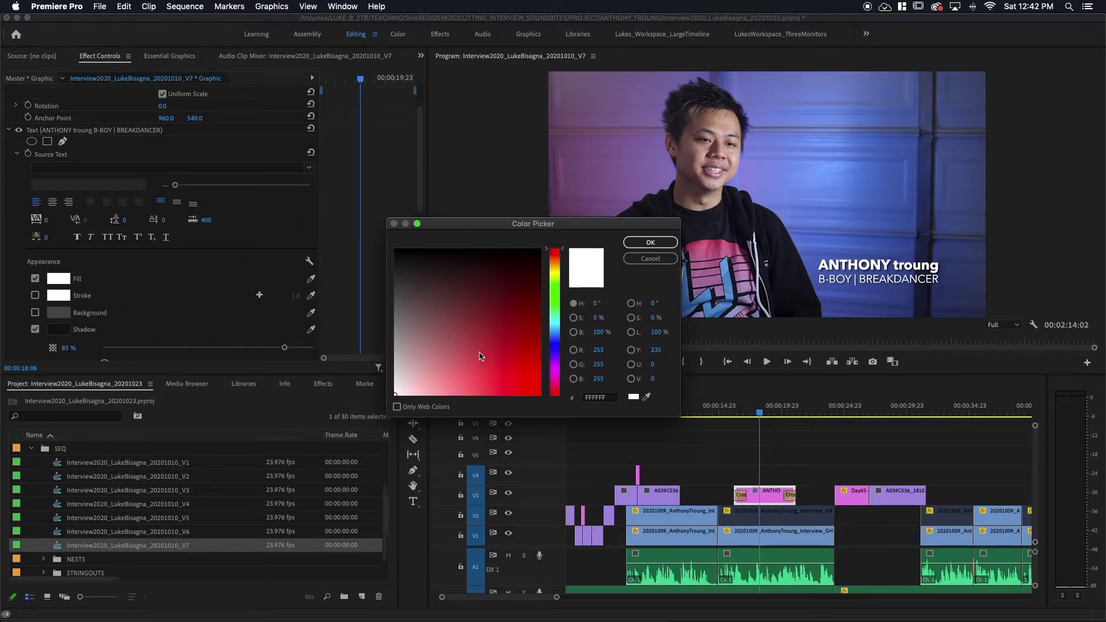
pyautogui.moveTo(489, 351); pyautogui.dragTo(544, 401)
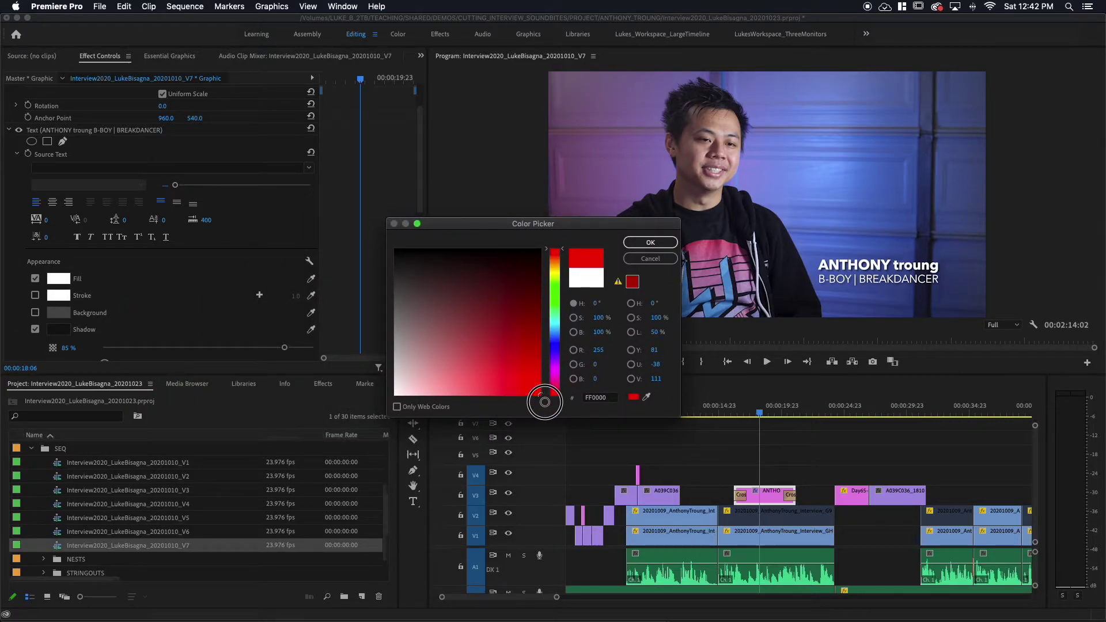
pyautogui.click(650, 243)
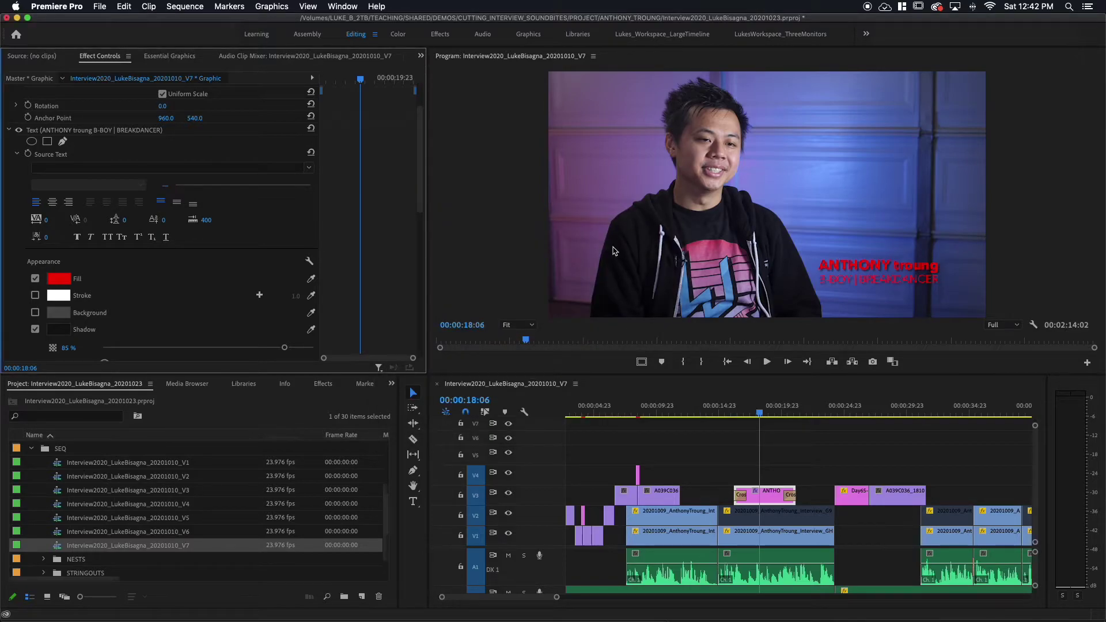
pyautogui.press('super+z')
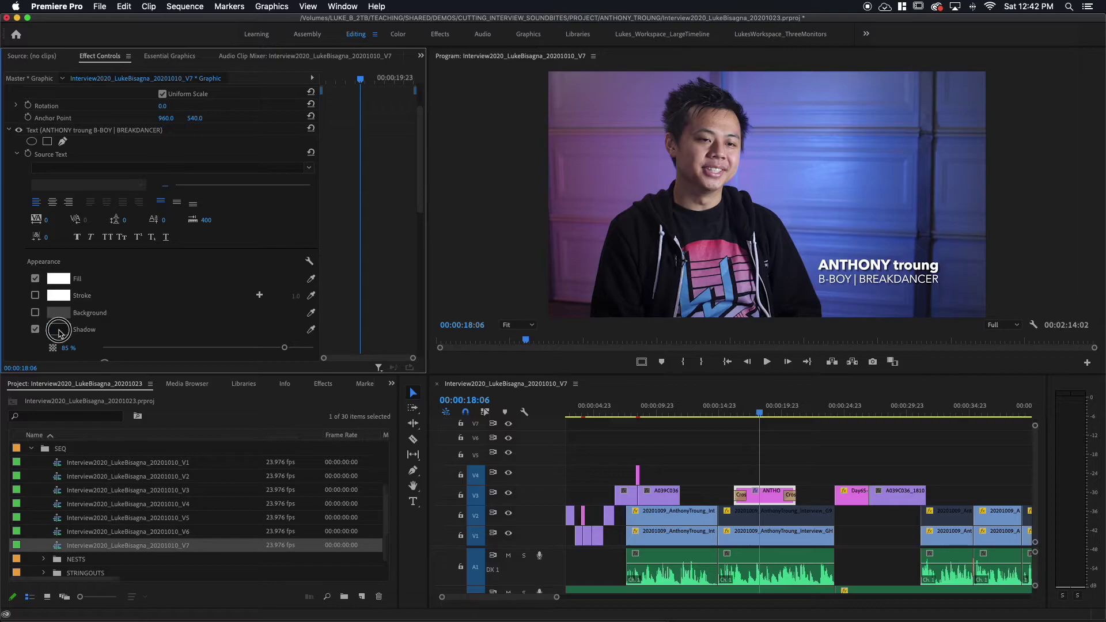
# Set the title's drop shadow colour to pure black, then test a lighter shadow opacity.
pyautogui.click(58, 329)
pyautogui.moveTo(401, 256); pyautogui.dragTo(398, 292)
pyautogui.click(627, 243)
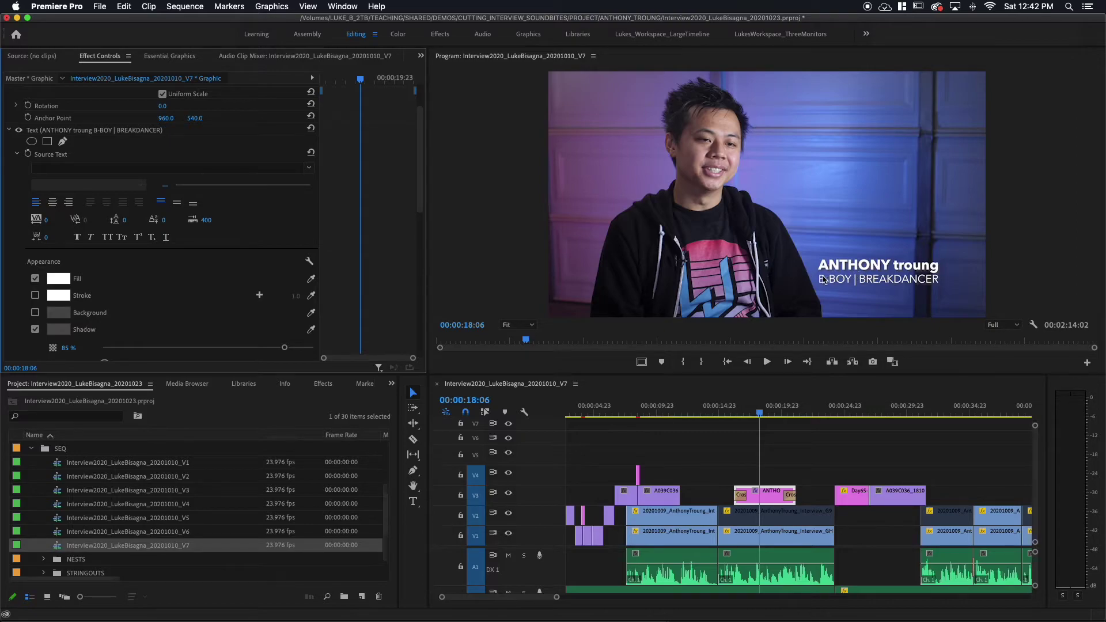
pyautogui.click(58, 329)
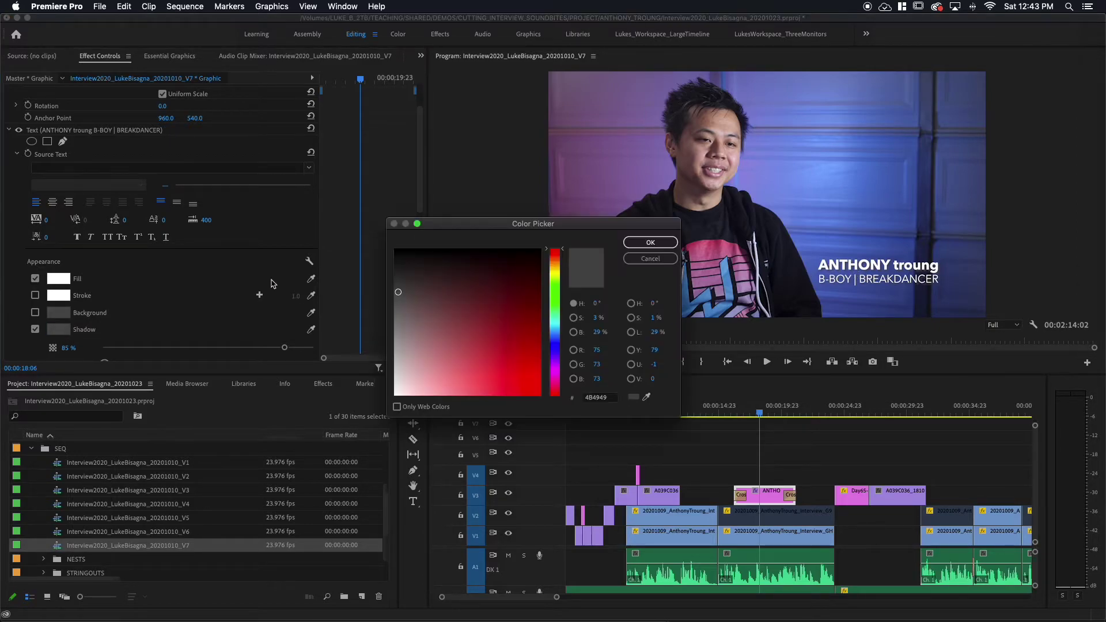
pyautogui.moveTo(390, 292); pyautogui.dragTo(385, 249)
pyautogui.click(649, 242)
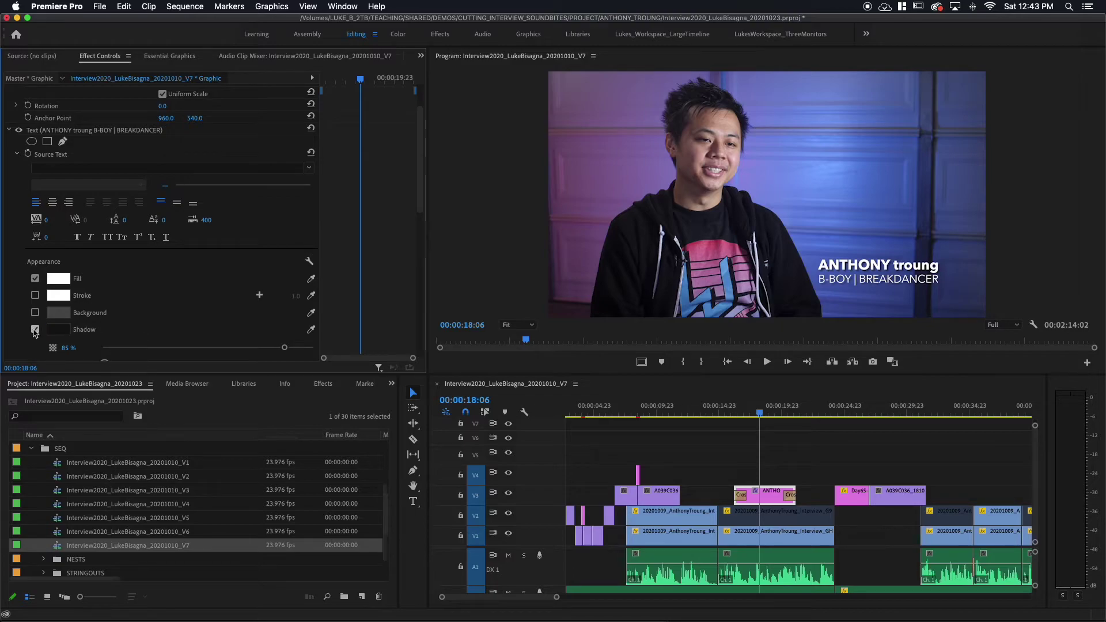
pyautogui.scroll(-5, 178, 317)
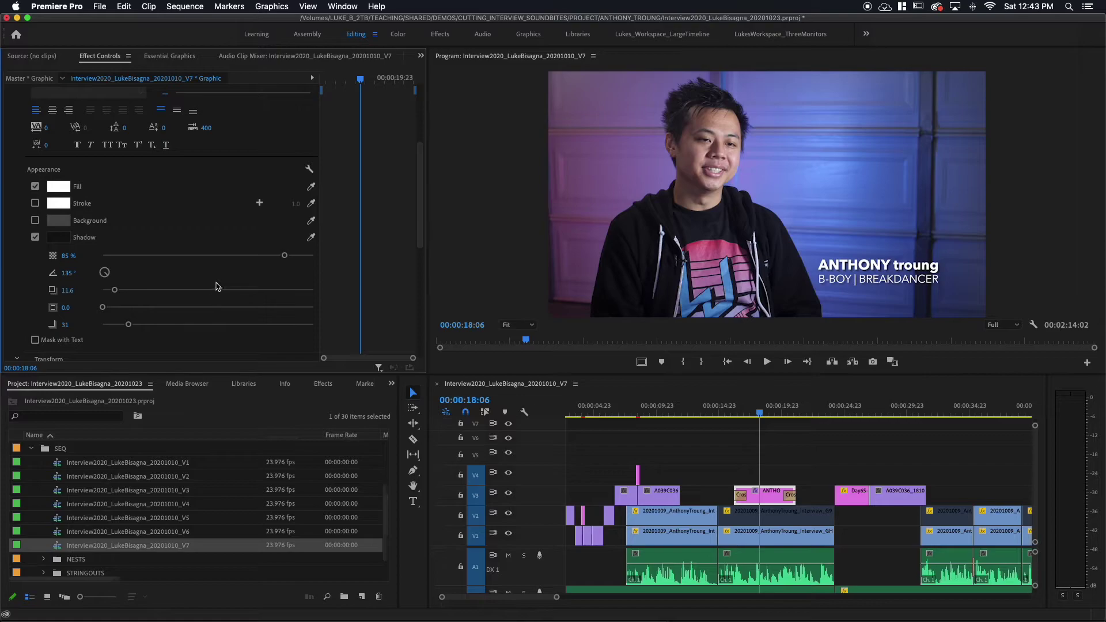
pyautogui.moveTo(283, 264)
pyautogui.mouseDown()
pyautogui.moveTo(138, 267)
pyautogui.moveTo(281, 263)
pyautogui.mouseUp()
pyautogui.click(534, 329)
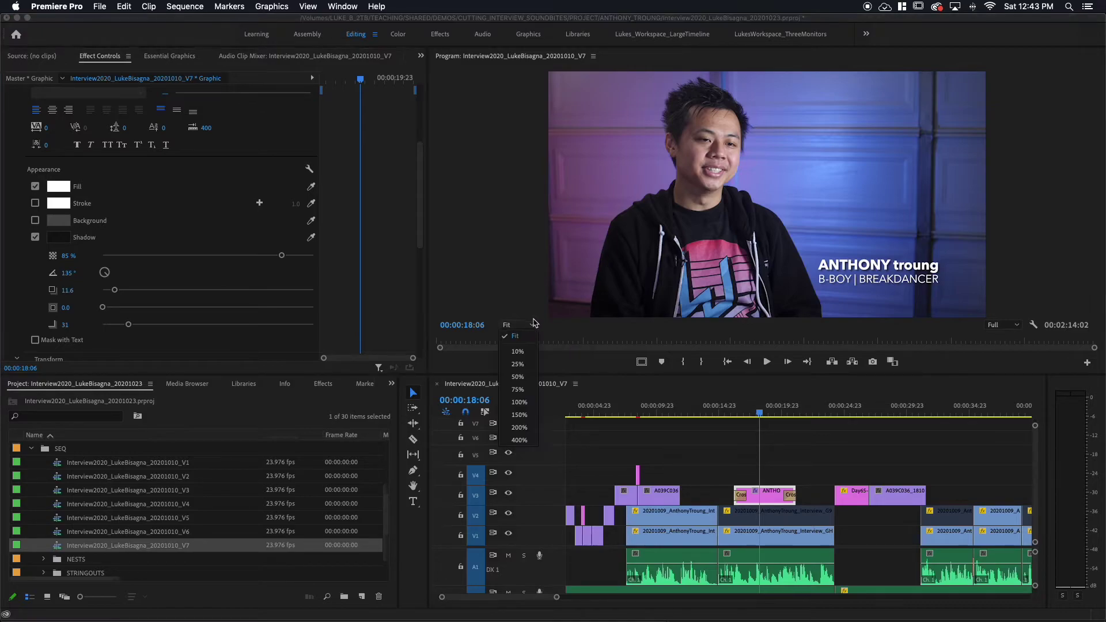
pyautogui.click(520, 416)
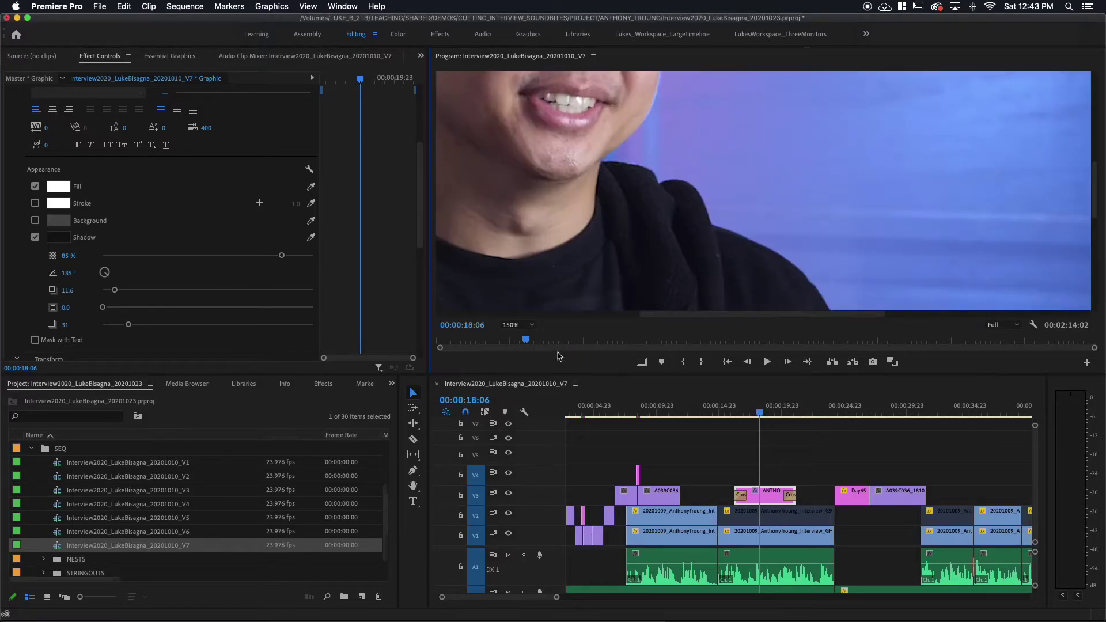
pyautogui.moveTo(717, 313); pyautogui.dragTo(920, 300)
pyautogui.moveTo(1093, 212); pyautogui.dragTo(1092, 257)
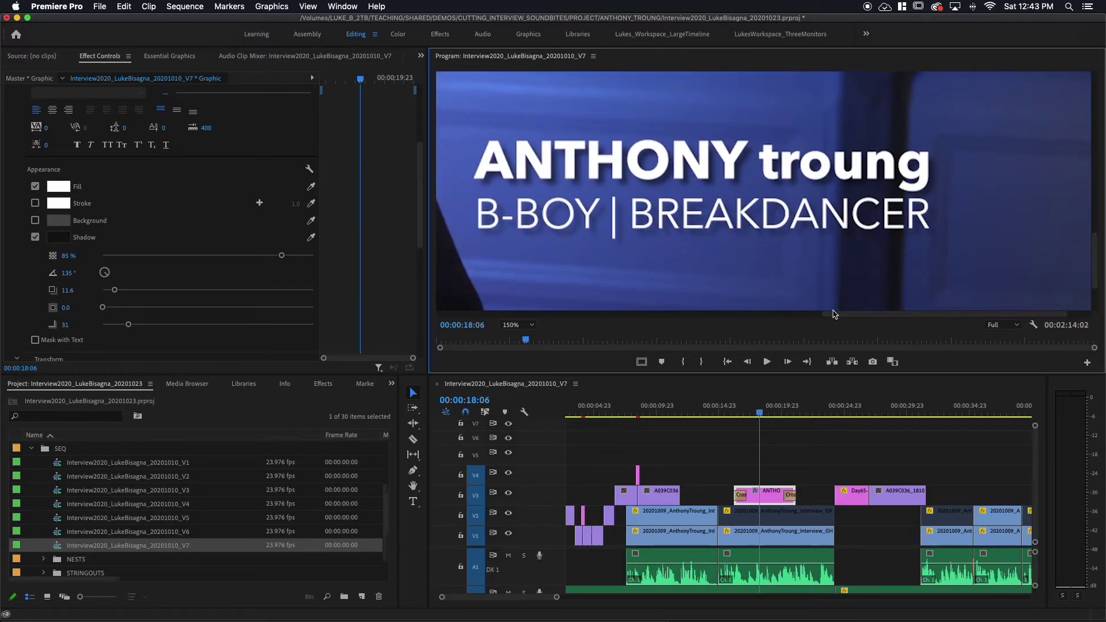
pyautogui.moveTo(834, 314); pyautogui.dragTo(807, 314)
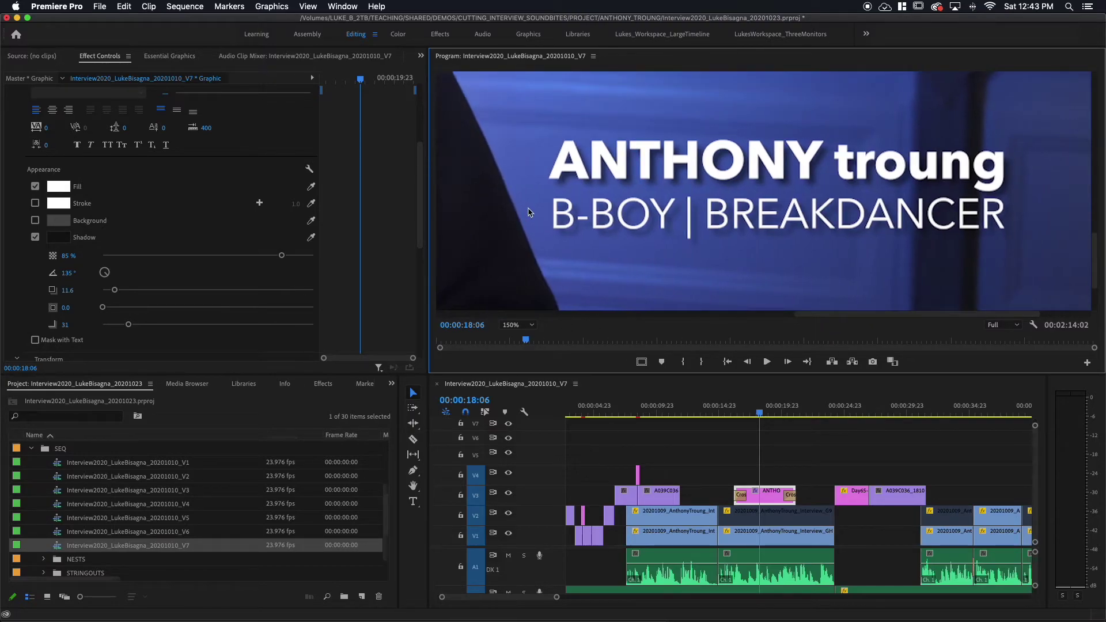
# Compare the shadow off and on, then set shadow opacity 86%, distance 9.8 and blur 30.
pyautogui.click(35, 236)
pyautogui.click(35, 237)
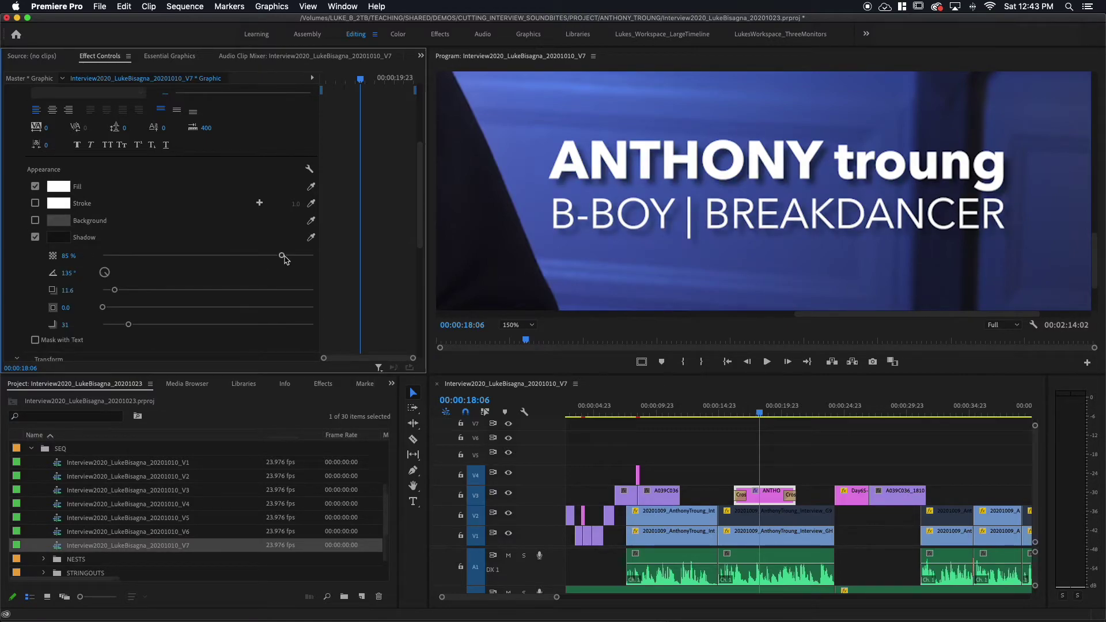
pyautogui.moveTo(281, 255)
pyautogui.mouseDown()
pyautogui.moveTo(152, 270)
pyautogui.moveTo(285, 267)
pyautogui.mouseUp()
pyautogui.moveTo(115, 294)
pyautogui.mouseDown()
pyautogui.moveTo(129, 288)
pyautogui.moveTo(111, 286)
pyautogui.moveTo(110, 300)
pyautogui.moveTo(157, 297)
pyautogui.moveTo(104, 309)
pyautogui.moveTo(113, 299)
pyautogui.mouseUp()
pyautogui.moveTo(103, 309)
pyautogui.mouseDown()
pyautogui.moveTo(153, 310)
pyautogui.moveTo(76, 321)
pyautogui.moveTo(95, 325)
pyautogui.mouseUp()
pyautogui.moveTo(129, 327); pyautogui.dragTo(92, 331)
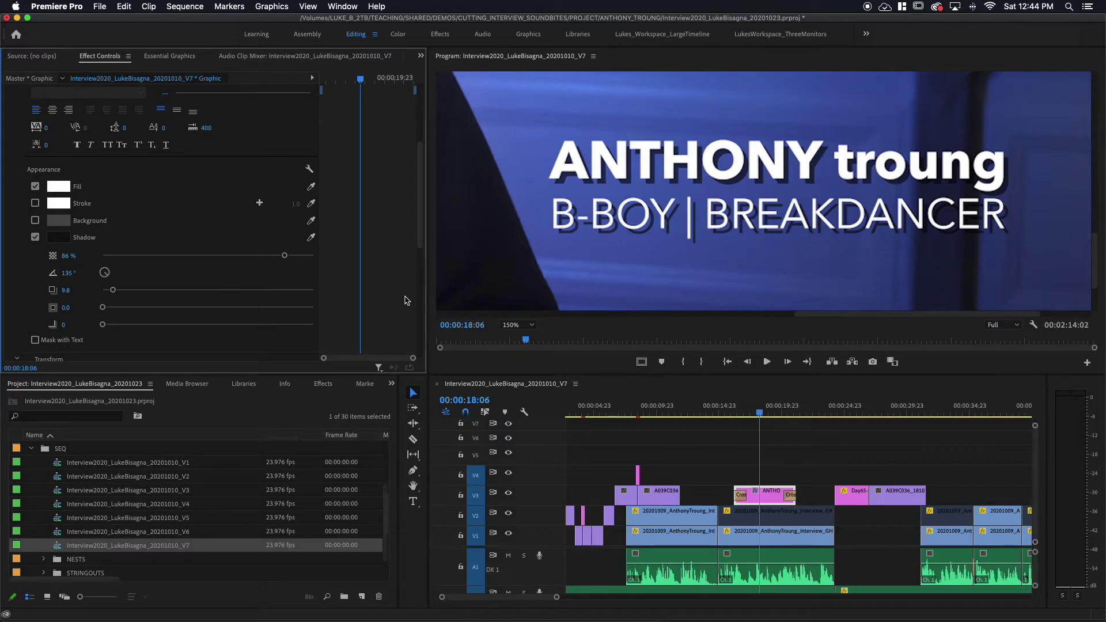
pyautogui.moveTo(102, 324); pyautogui.dragTo(128, 324)
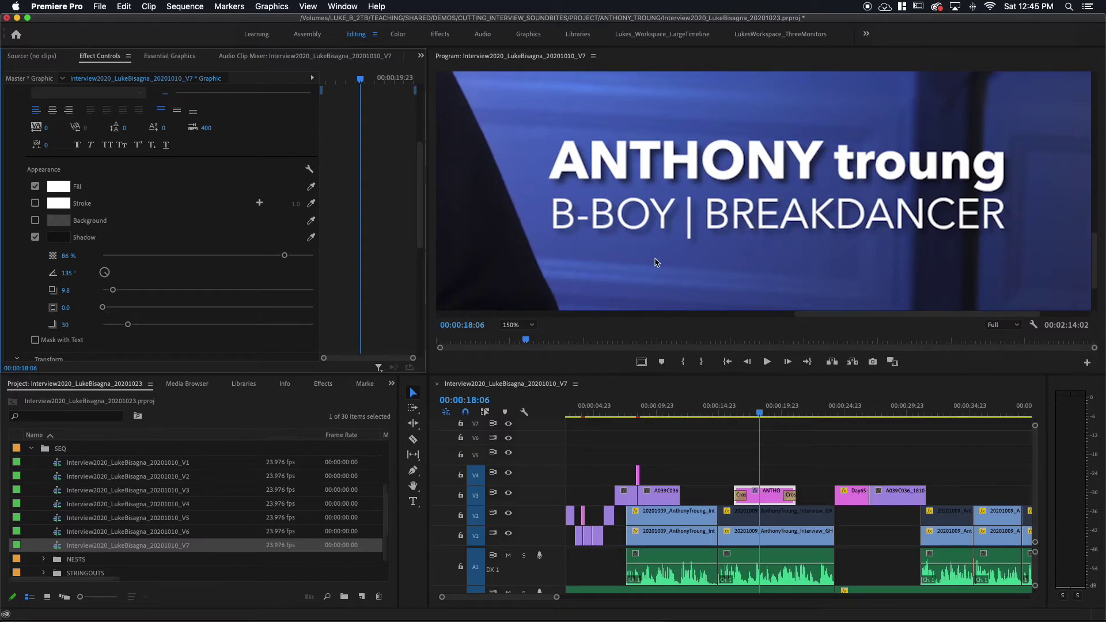
# Return the Program monitor zoom to Fit and deselect the graphic clip.
pyautogui.click(525, 325)
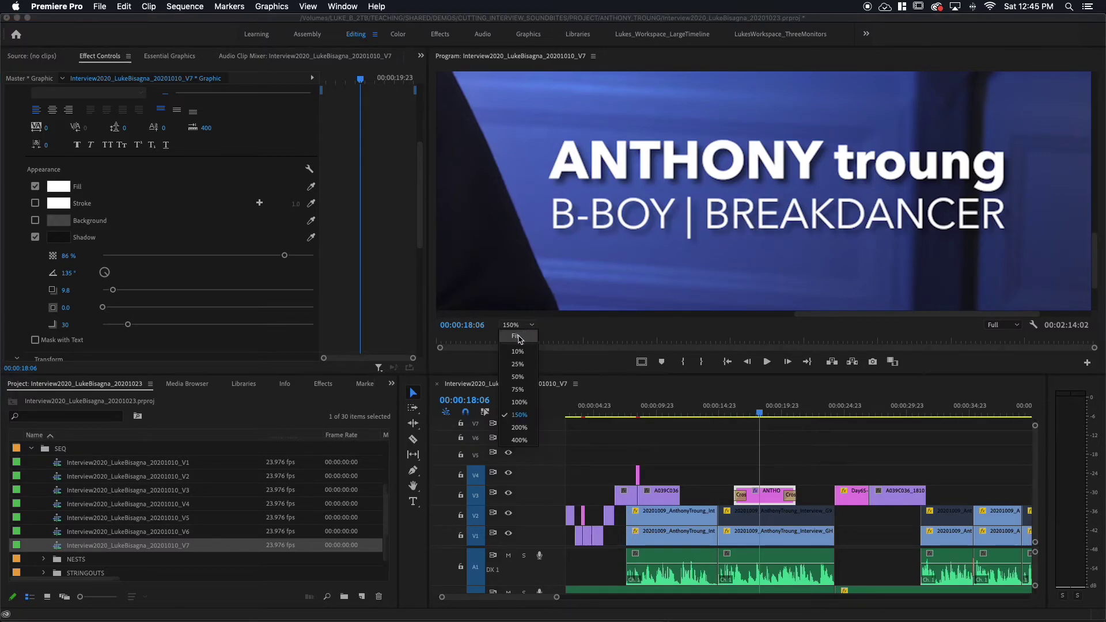
pyautogui.click(517, 337)
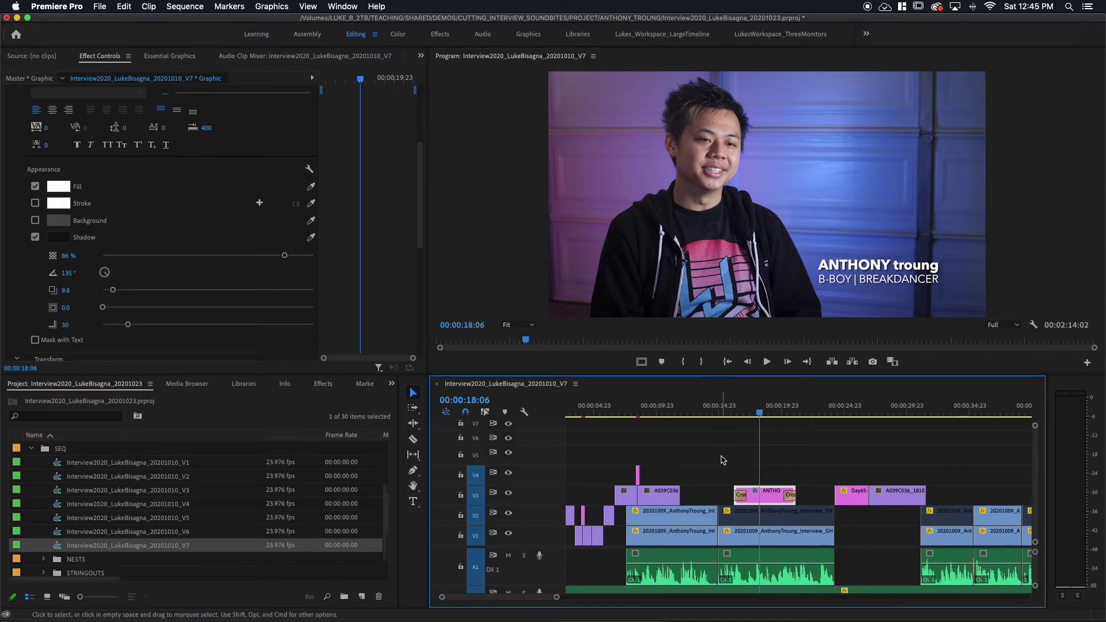
pyautogui.click(743, 449)
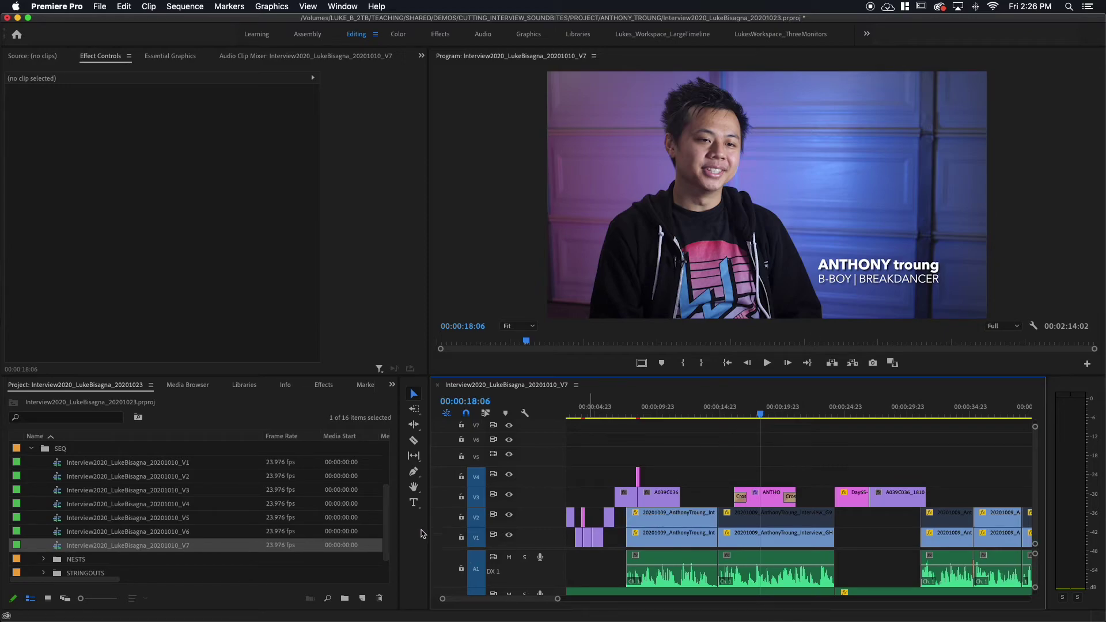
pyautogui.click(769, 503)
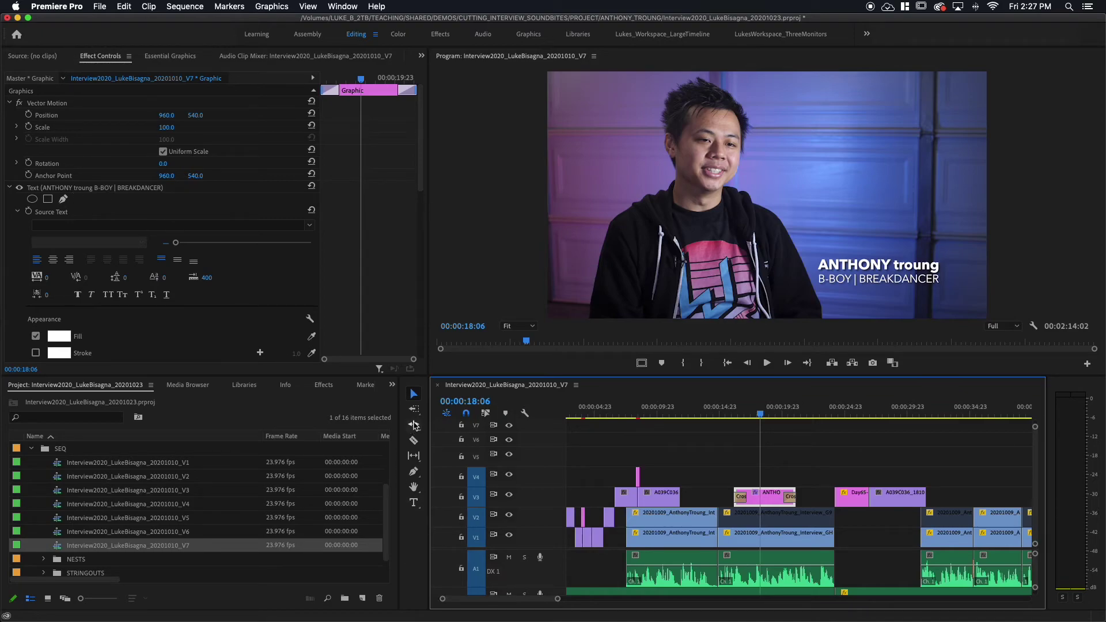
pyautogui.click(413, 503)
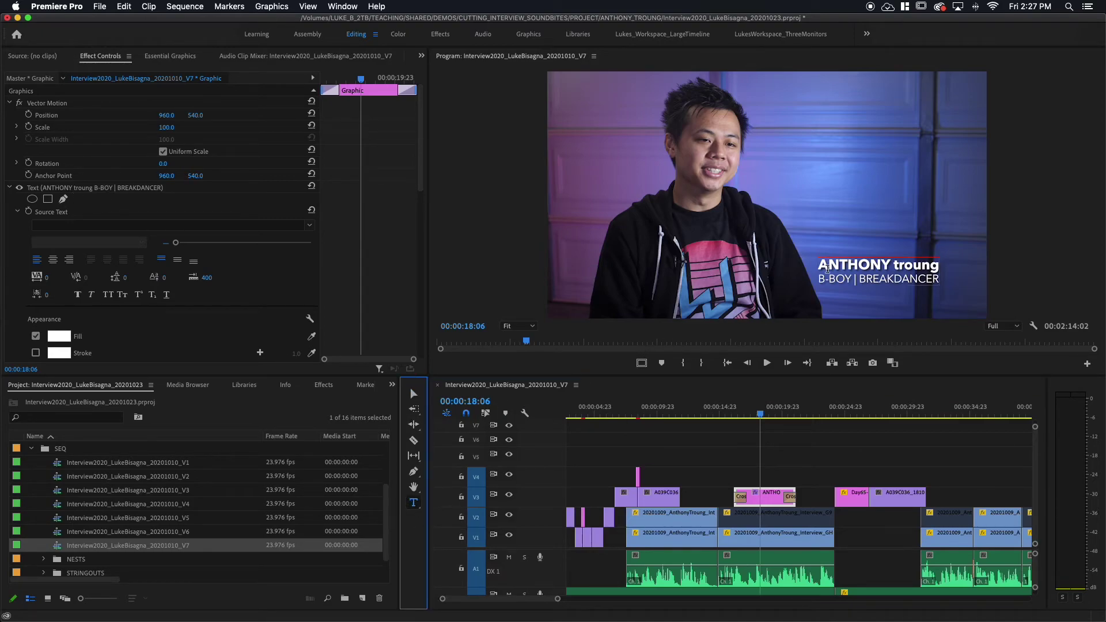
pyautogui.moveTo(823, 266); pyautogui.dragTo(881, 280)
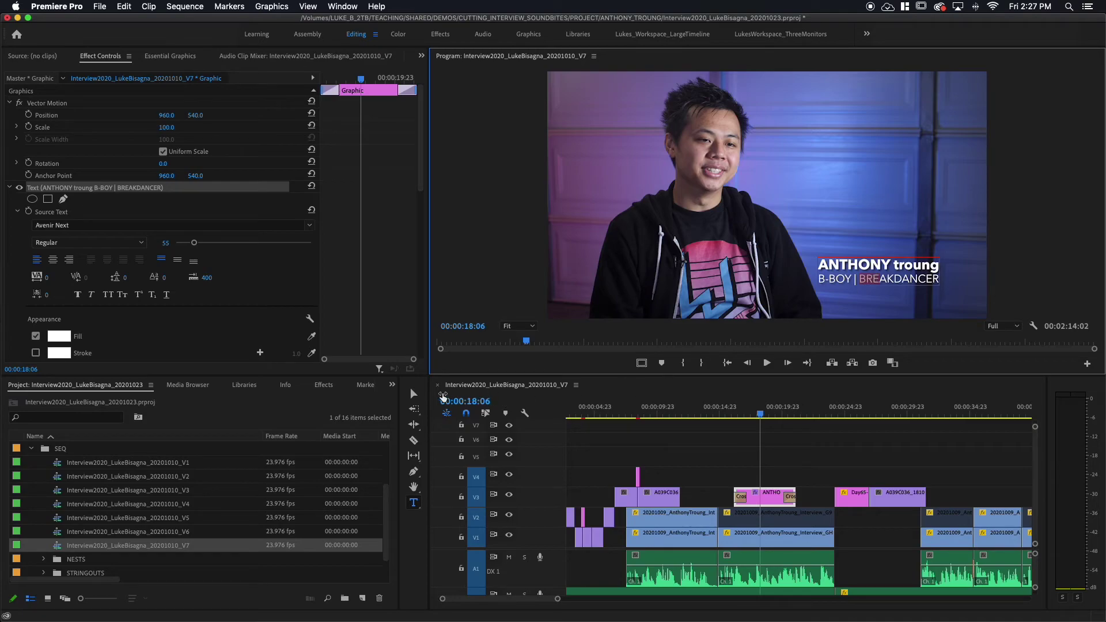
pyautogui.press('Escape')
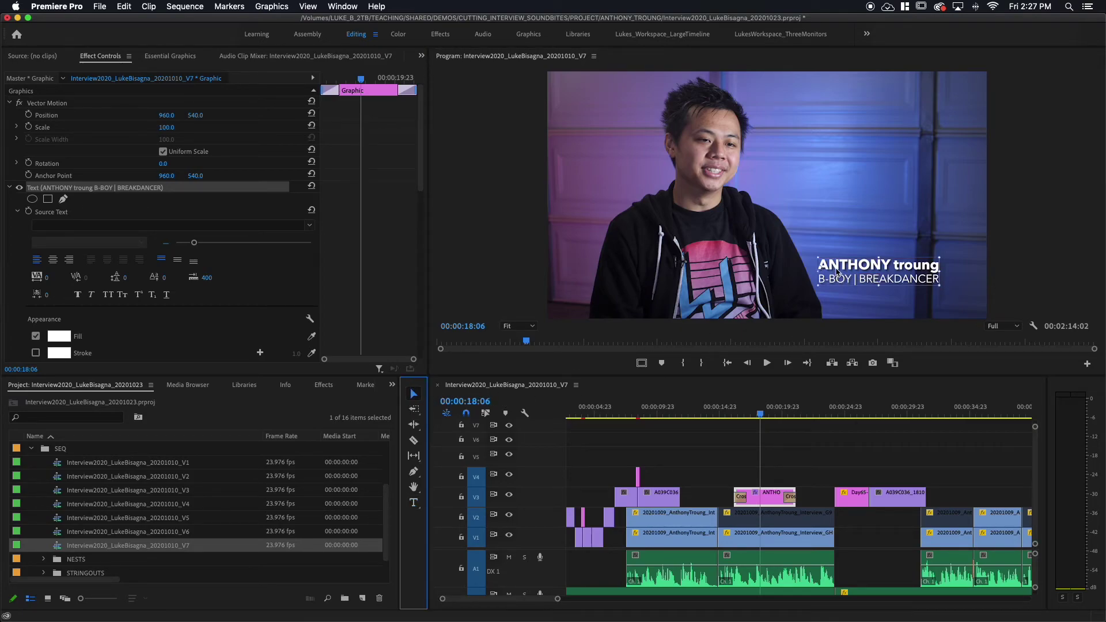
pyautogui.moveTo(837, 273); pyautogui.dragTo(817, 260)
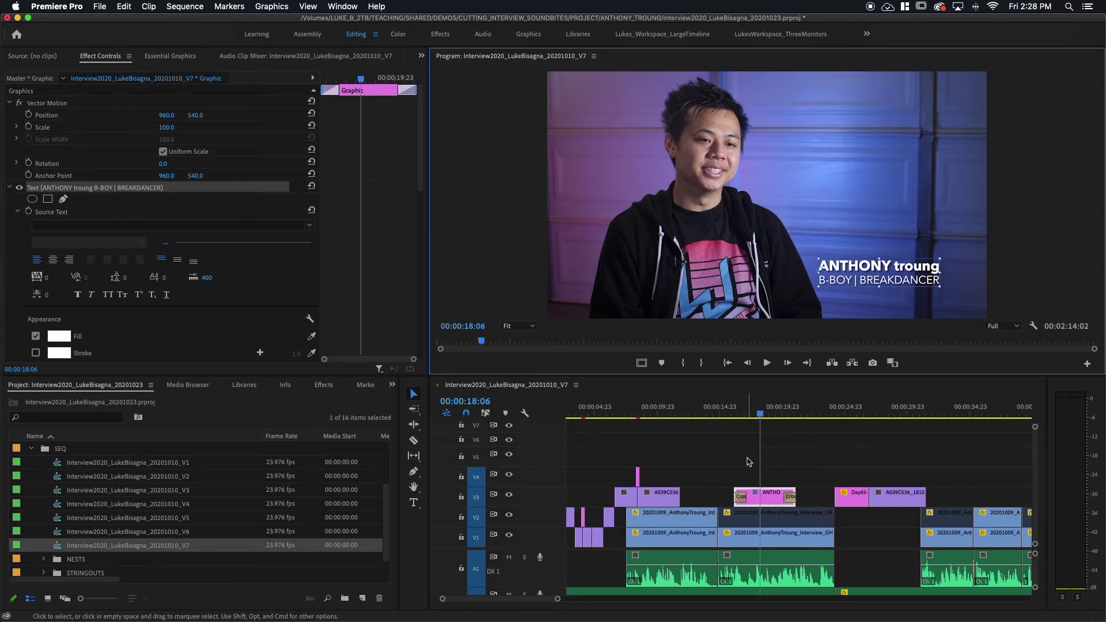
pyautogui.click(771, 391)
pyautogui.press('\\')
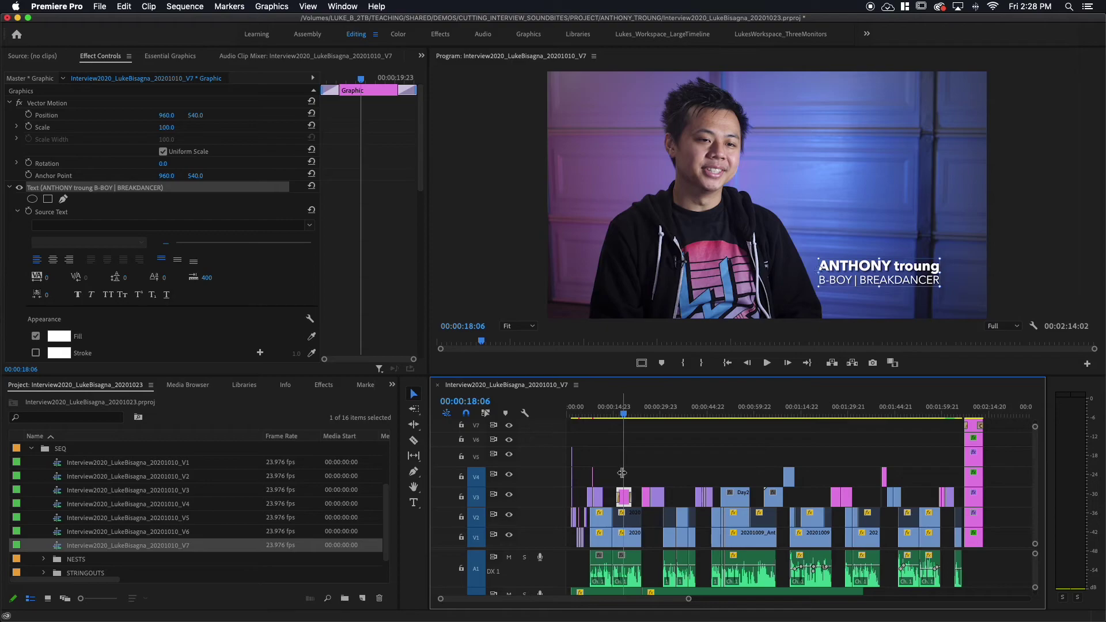
# Zoom the timeline in around the lower-third graphic clip on V3.
pyautogui.press('=')
pyautogui.press('=')
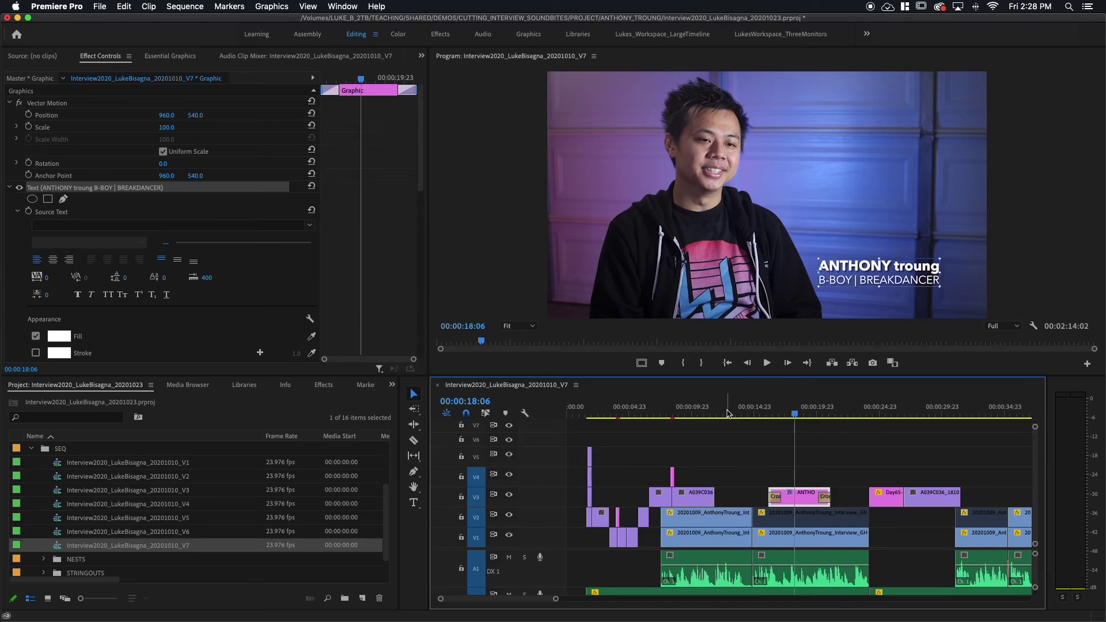
# Slide the lower-third graphic earlier, play to 00:00:16:04 to check timing, then undo the move.
pyautogui.moveTo(809, 504); pyautogui.dragTo(759, 504)
pyautogui.click(733, 414)
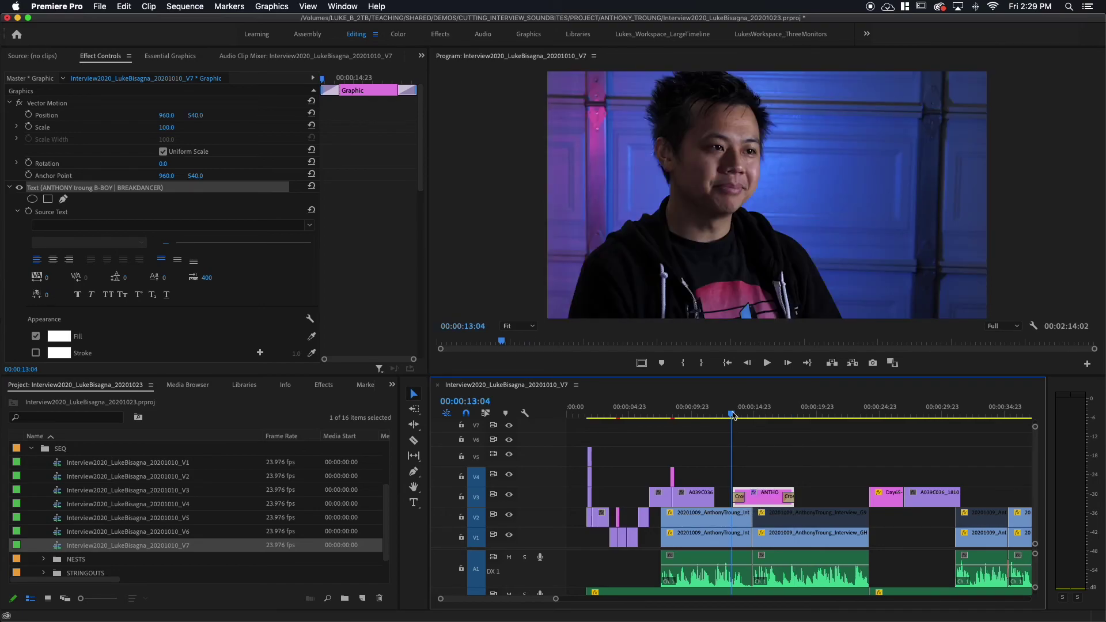
pyautogui.press('space')
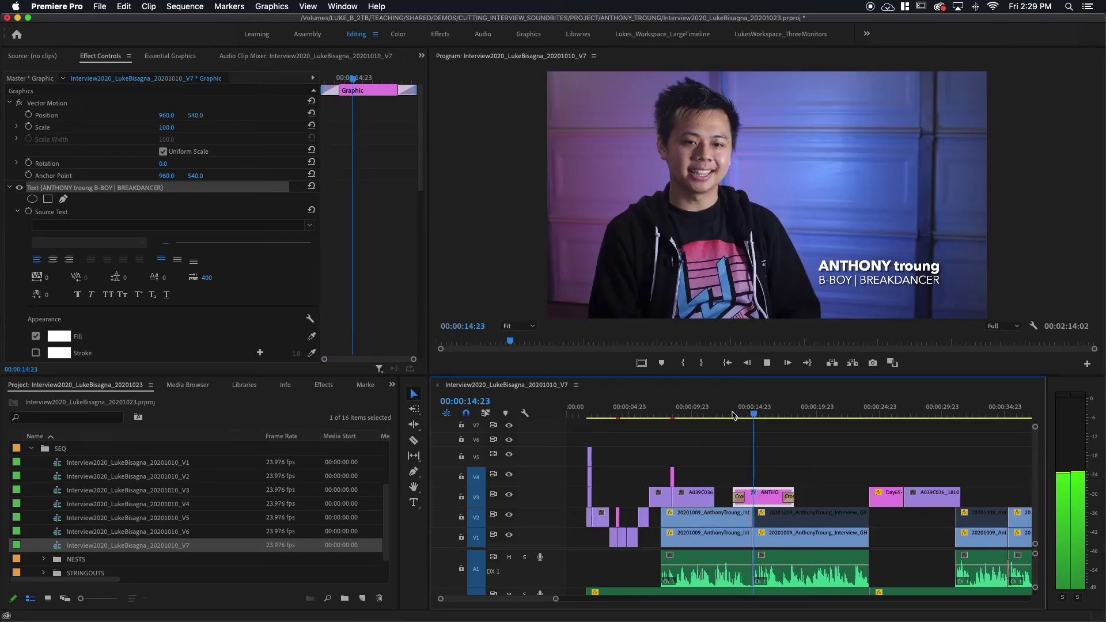
pyautogui.press('space')
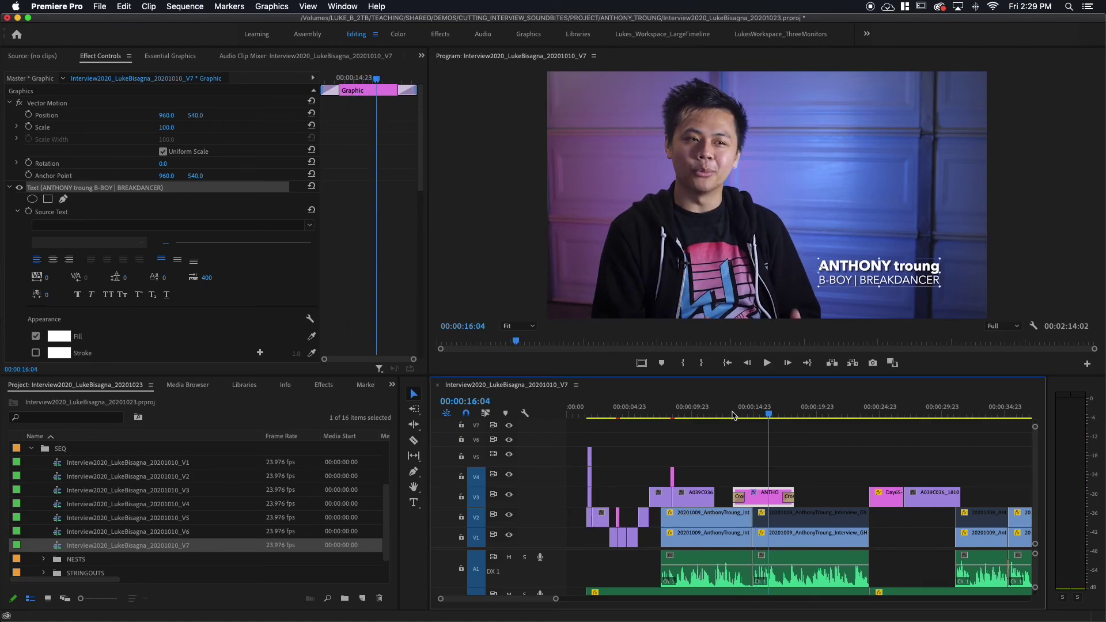
pyautogui.press('super+z')
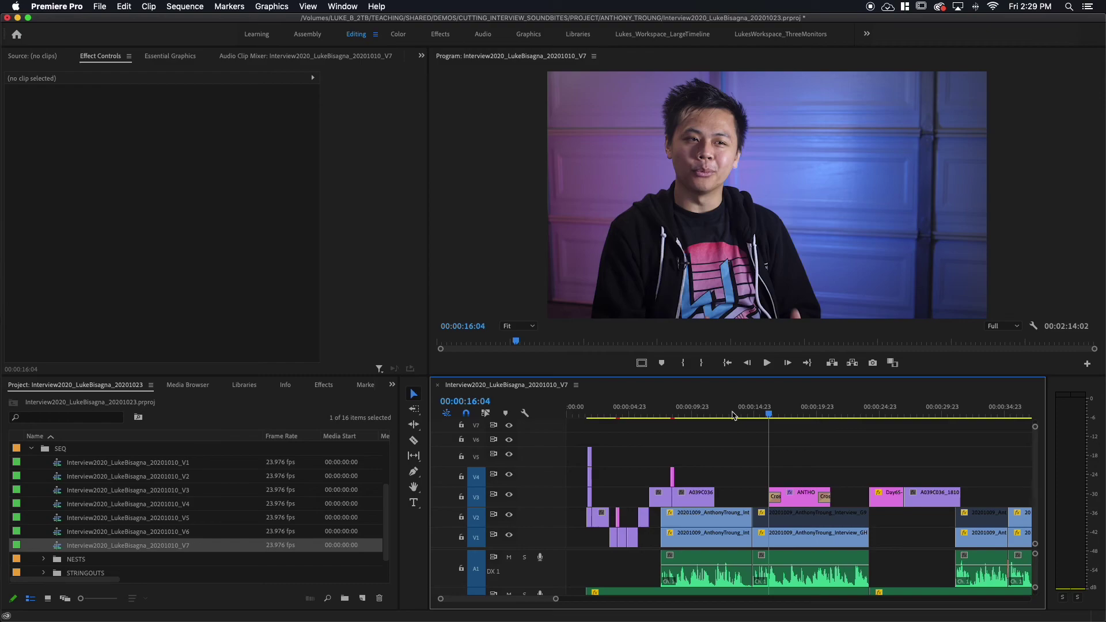
# Mark and clear the graphic clip's In/Out range, then view the title at 00:00:18:03 and 00:00:17:19.
pyautogui.click(802, 500)
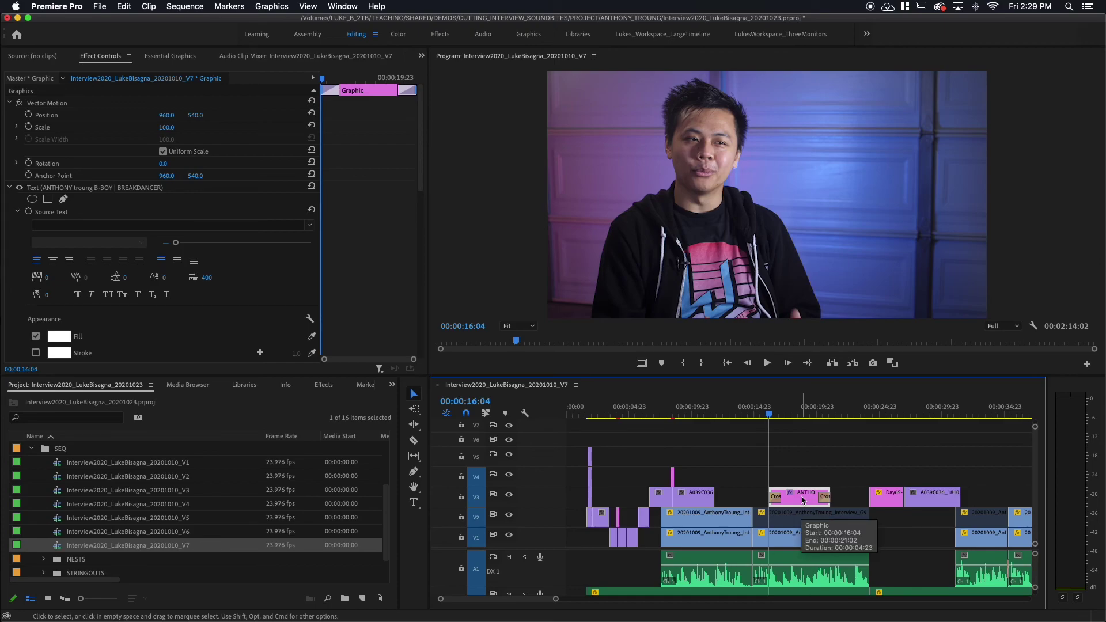
pyautogui.press('x')
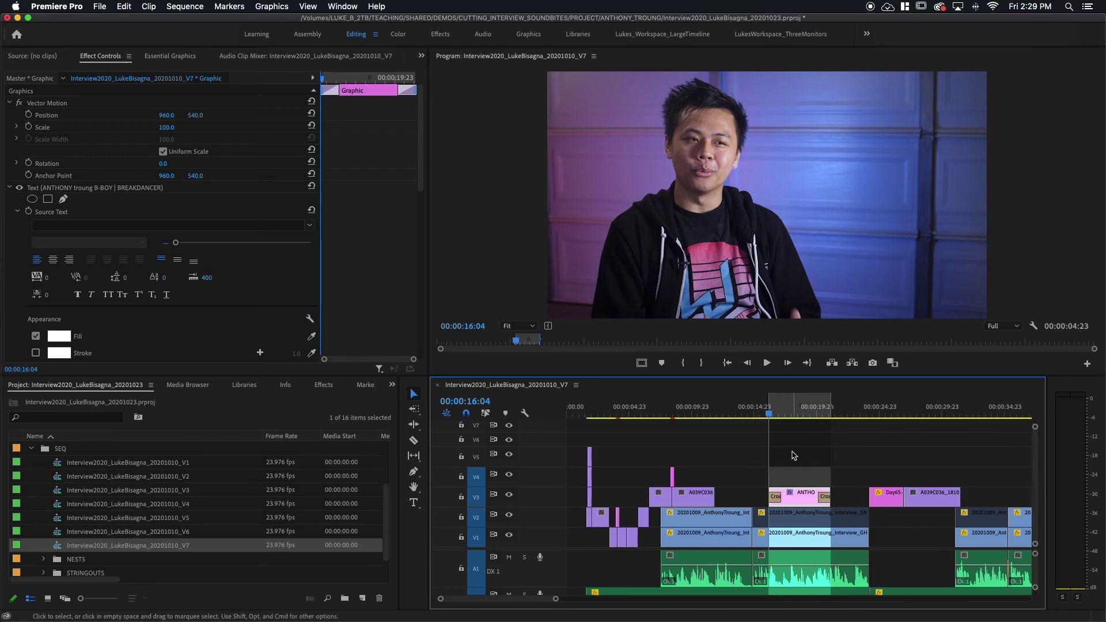
pyautogui.hotkey('alt', 'x')
pyautogui.click(793, 415)
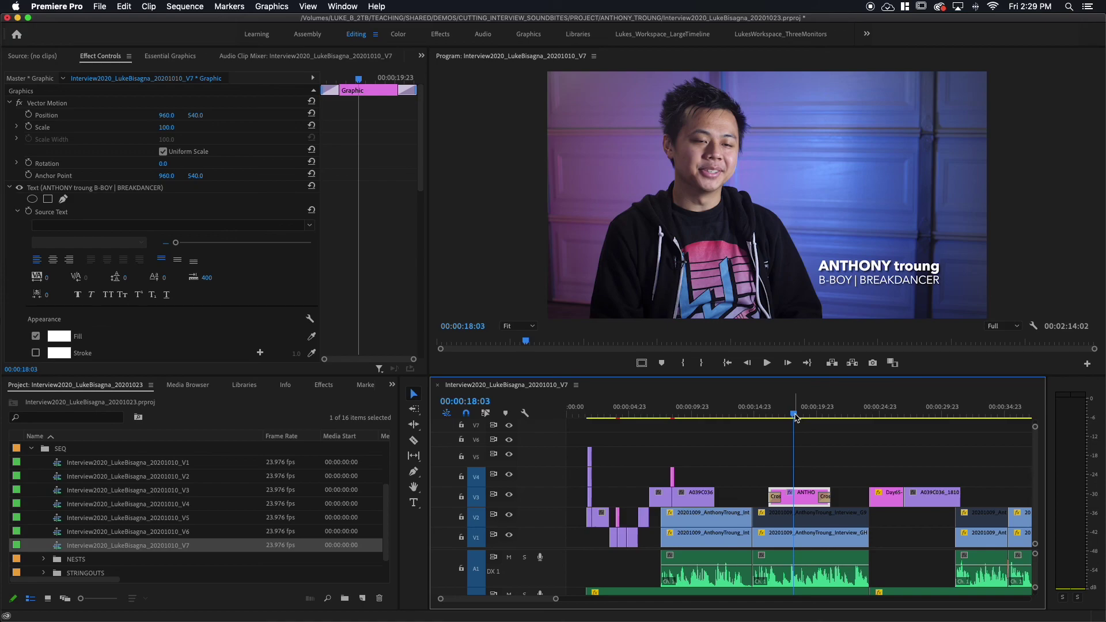
pyautogui.moveTo(795, 417); pyautogui.dragTo(790, 418)
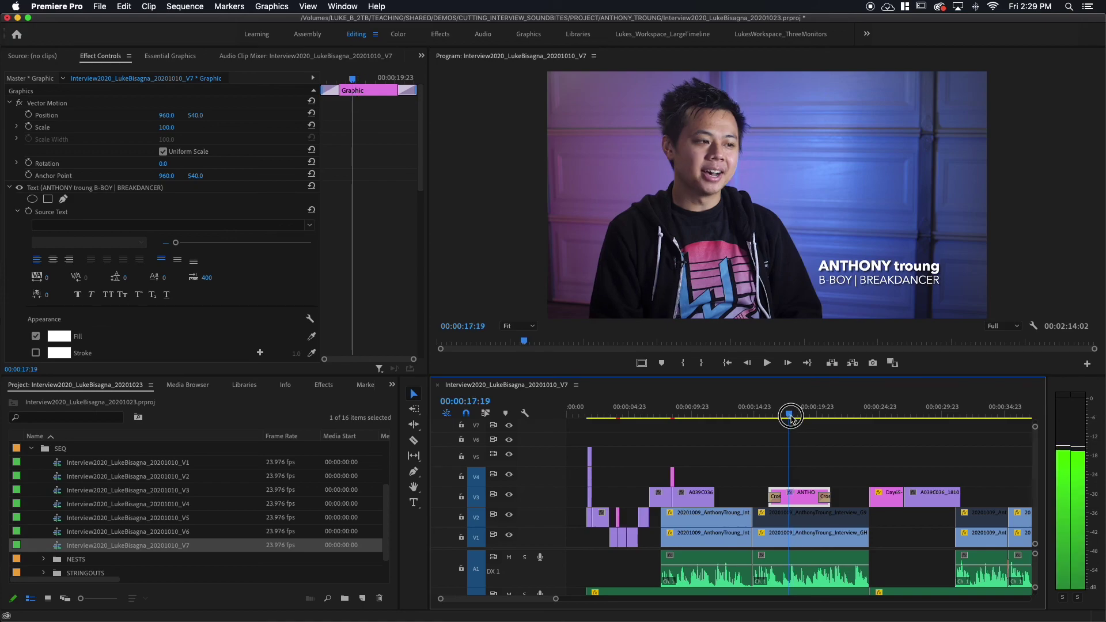